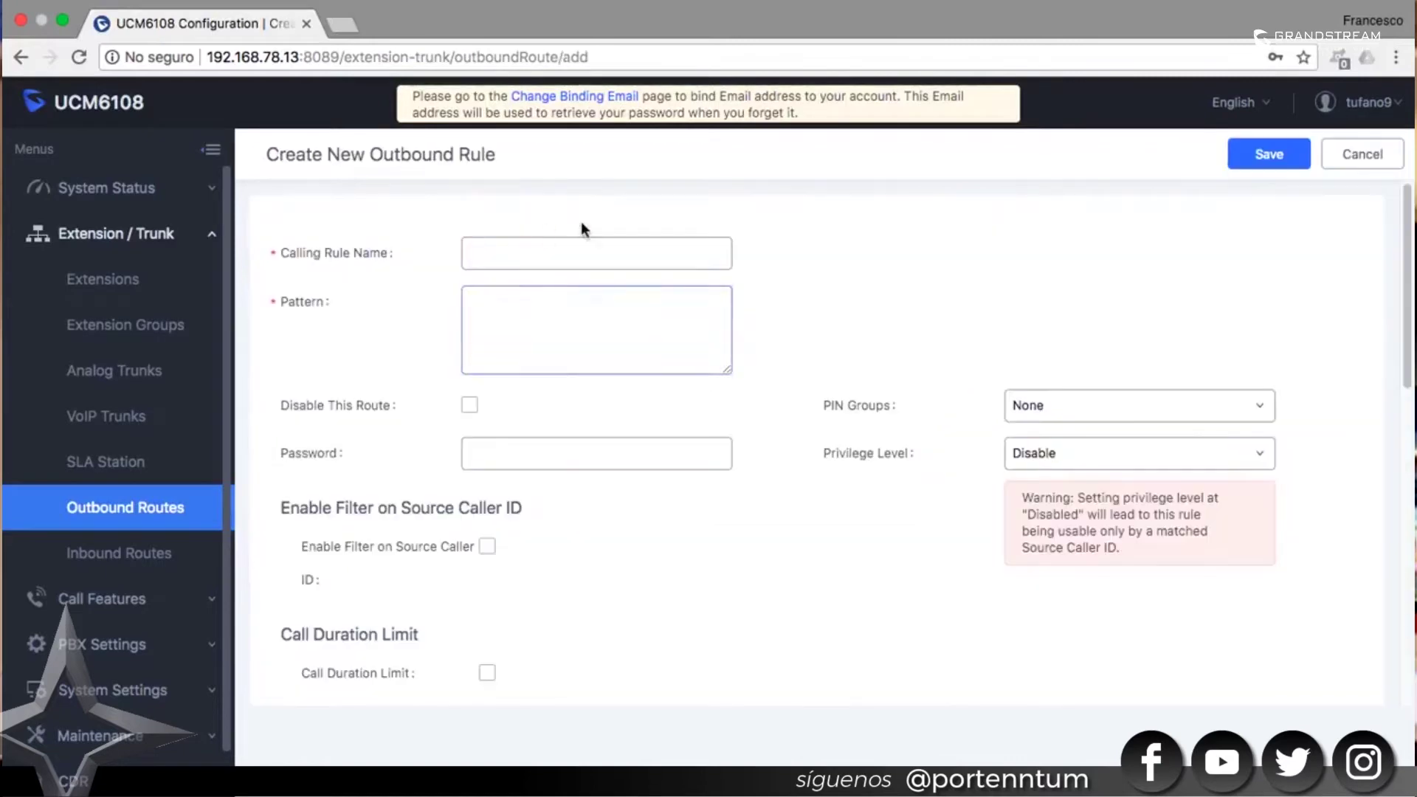
Step: Name the new outbound rule PruebaUCM with the pattern _9X. and enable its filter on source caller ID
type("PruebaU")
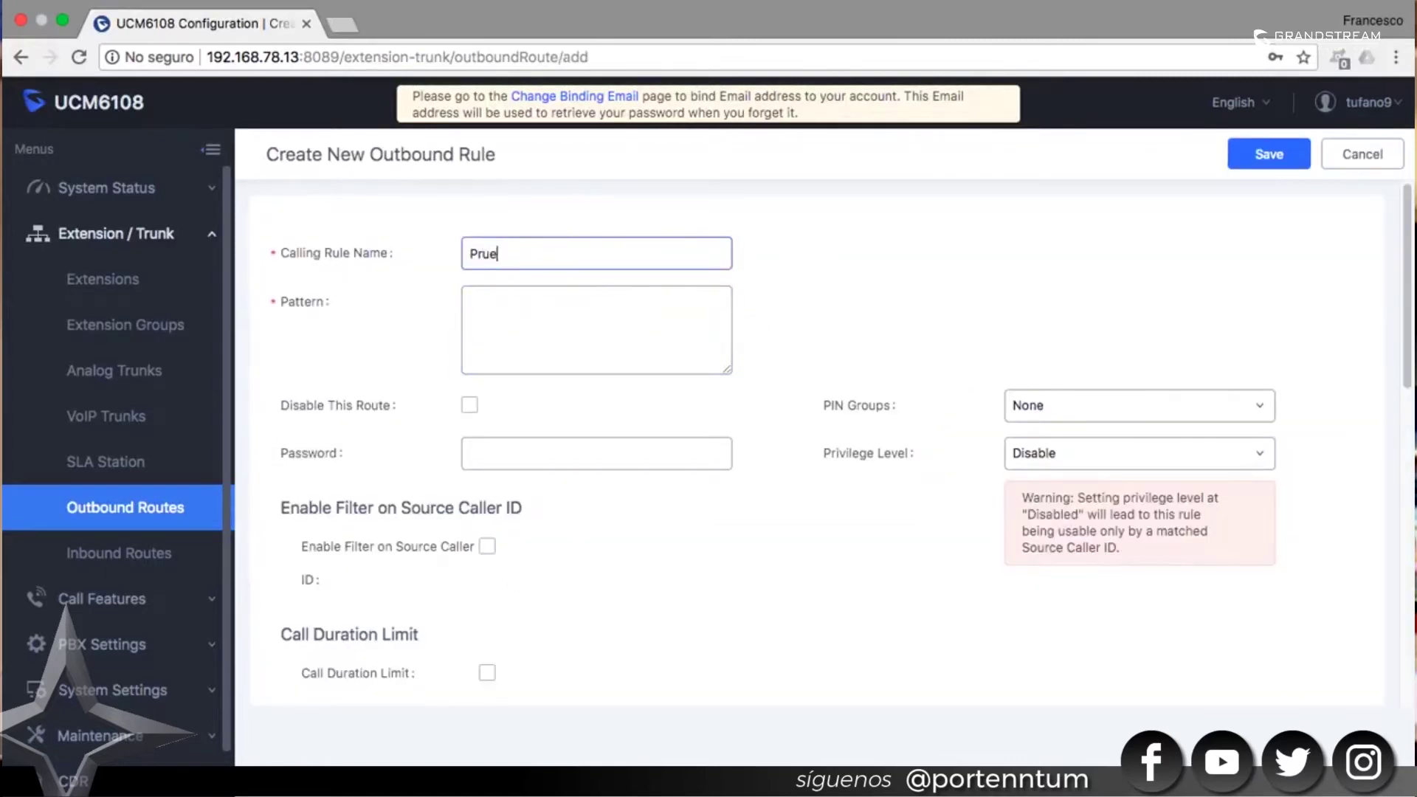
type("CM")
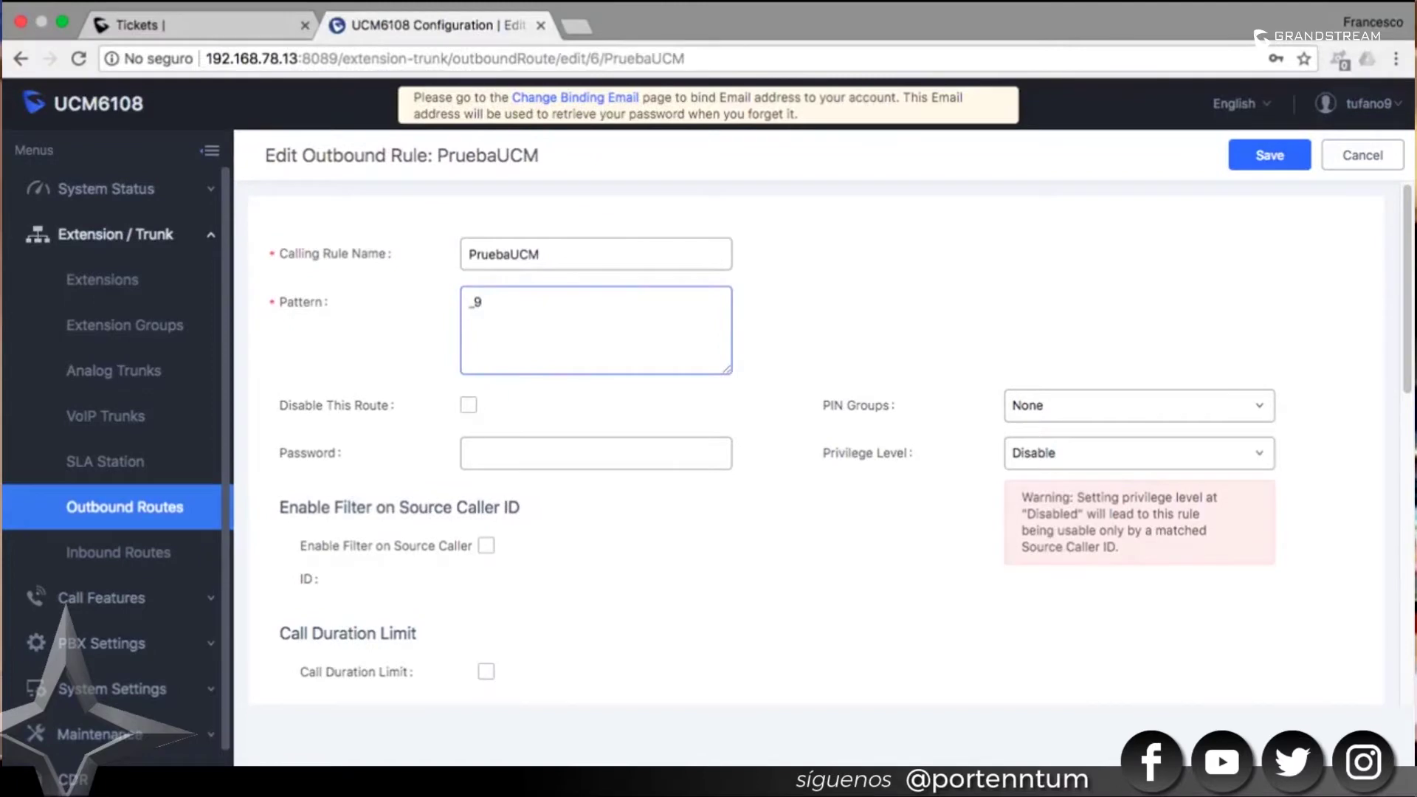
type("X.")
key("BackSpace")
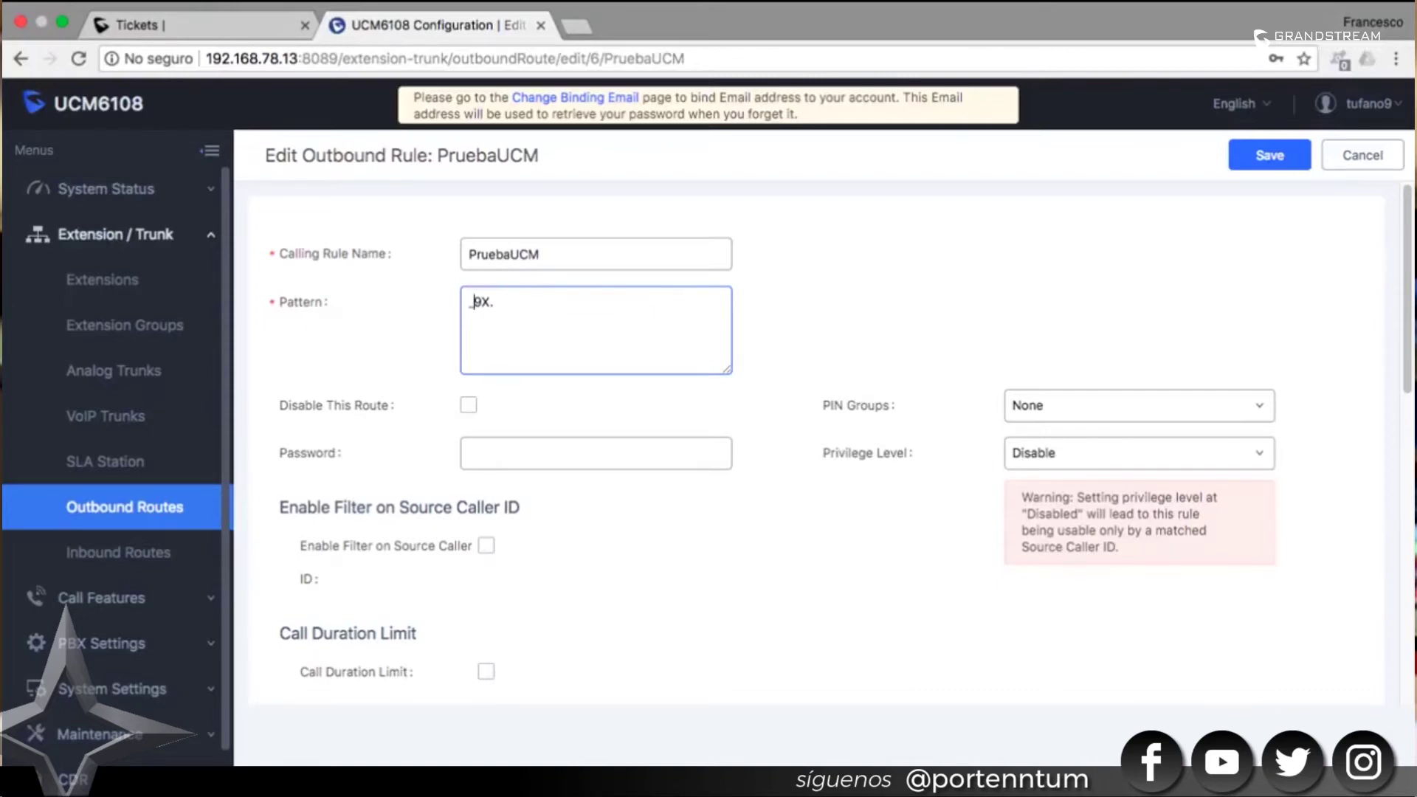
type("1")
key("BackSpace")
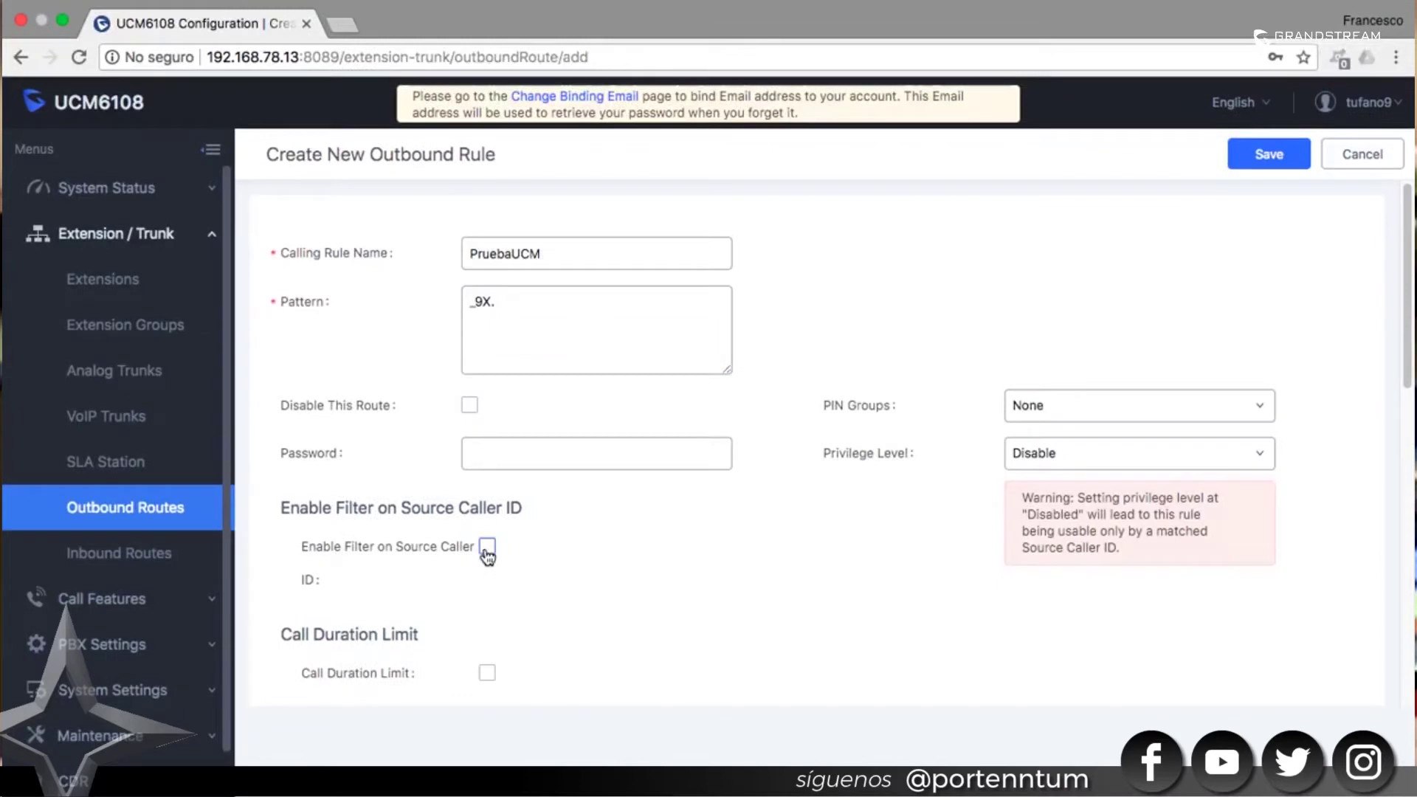
left_click(486, 546)
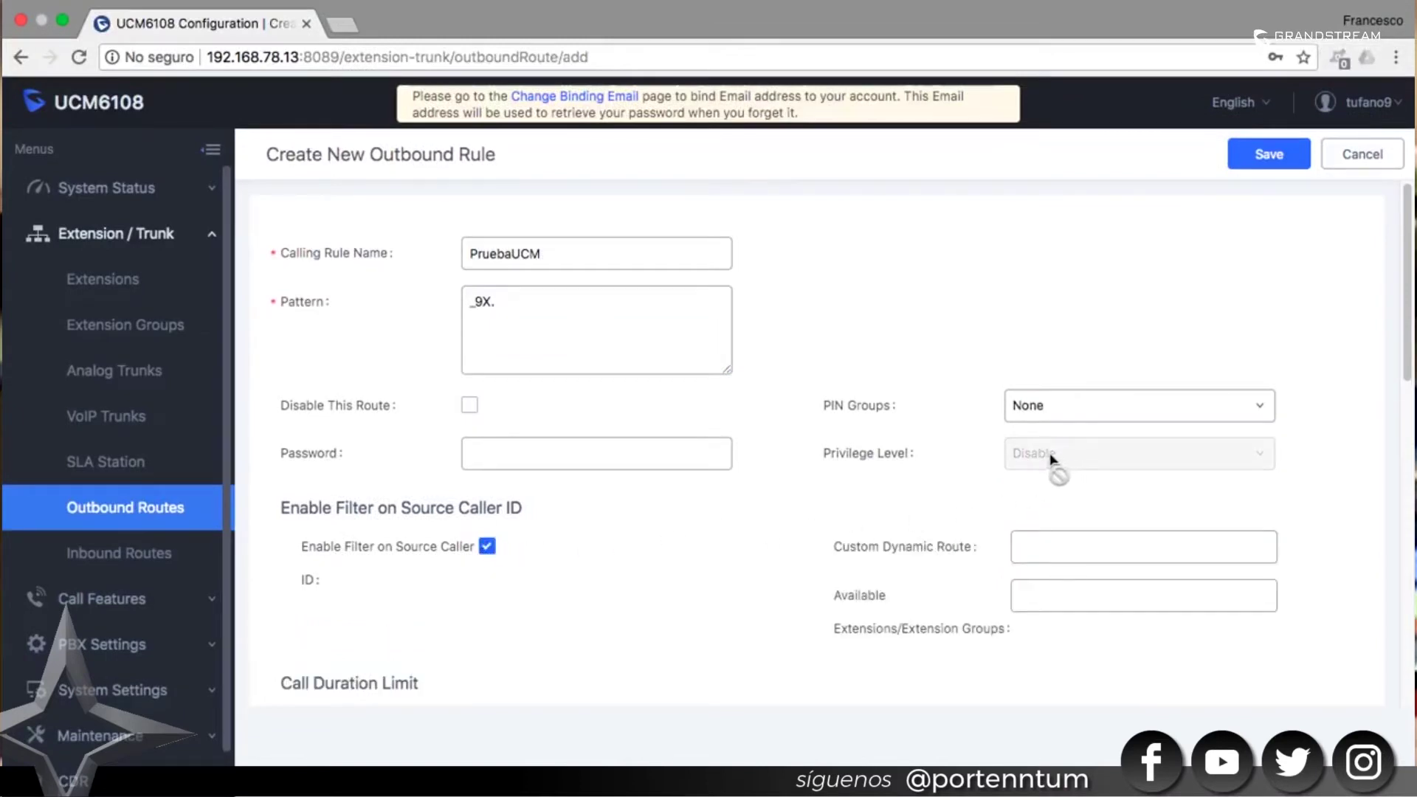
left_click(1052, 606)
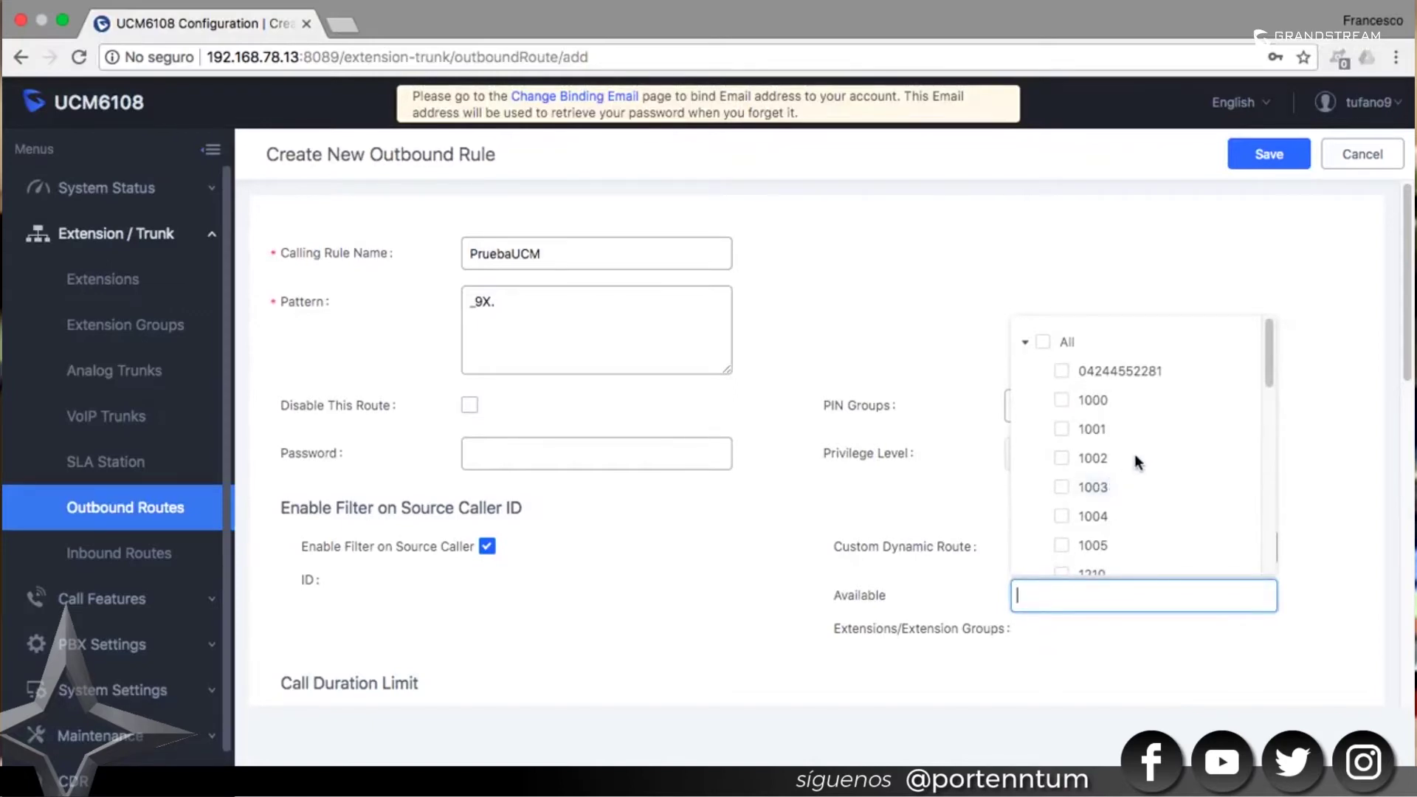
left_click(1062, 402)
left_click(1063, 430)
left_click(1063, 489)
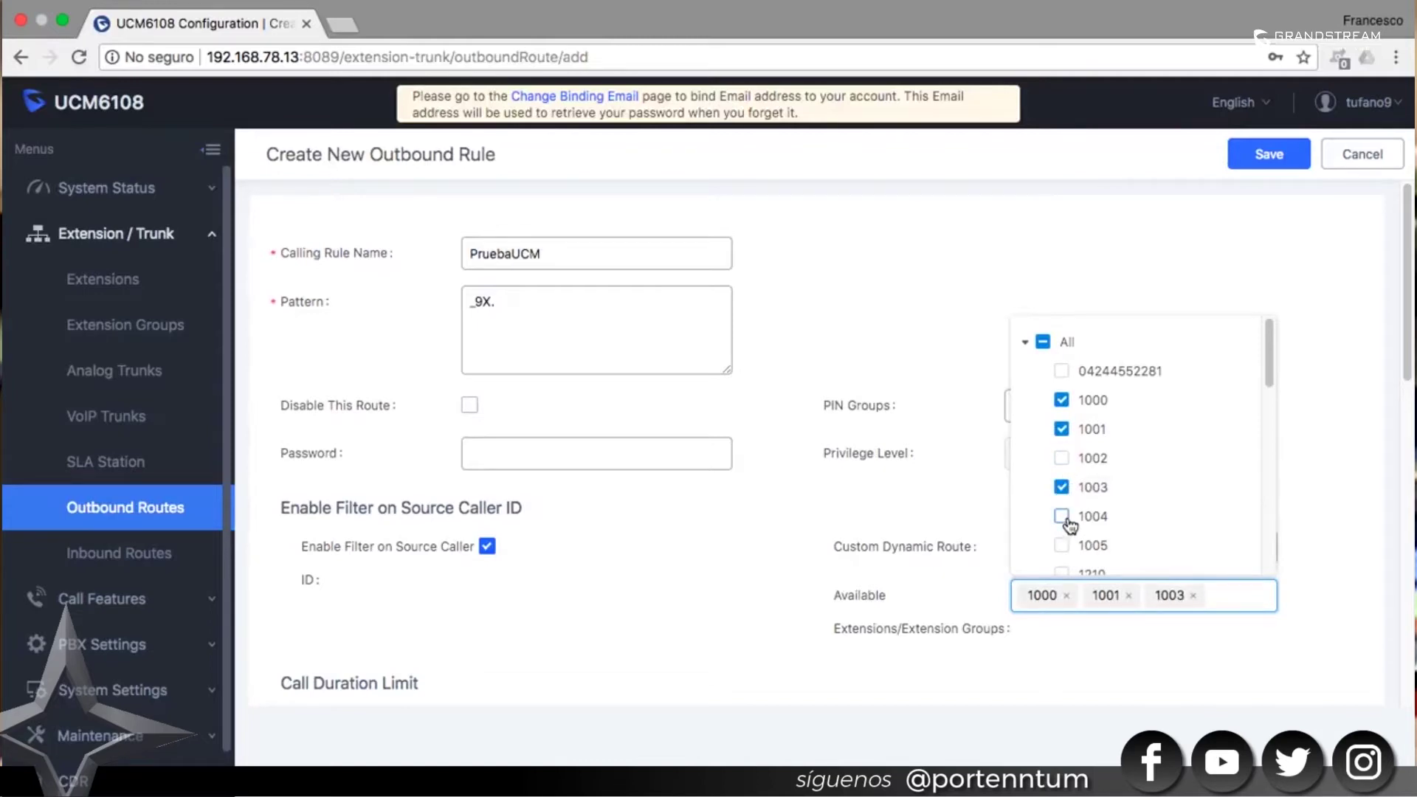
left_click(1062, 516)
left_click(1042, 342)
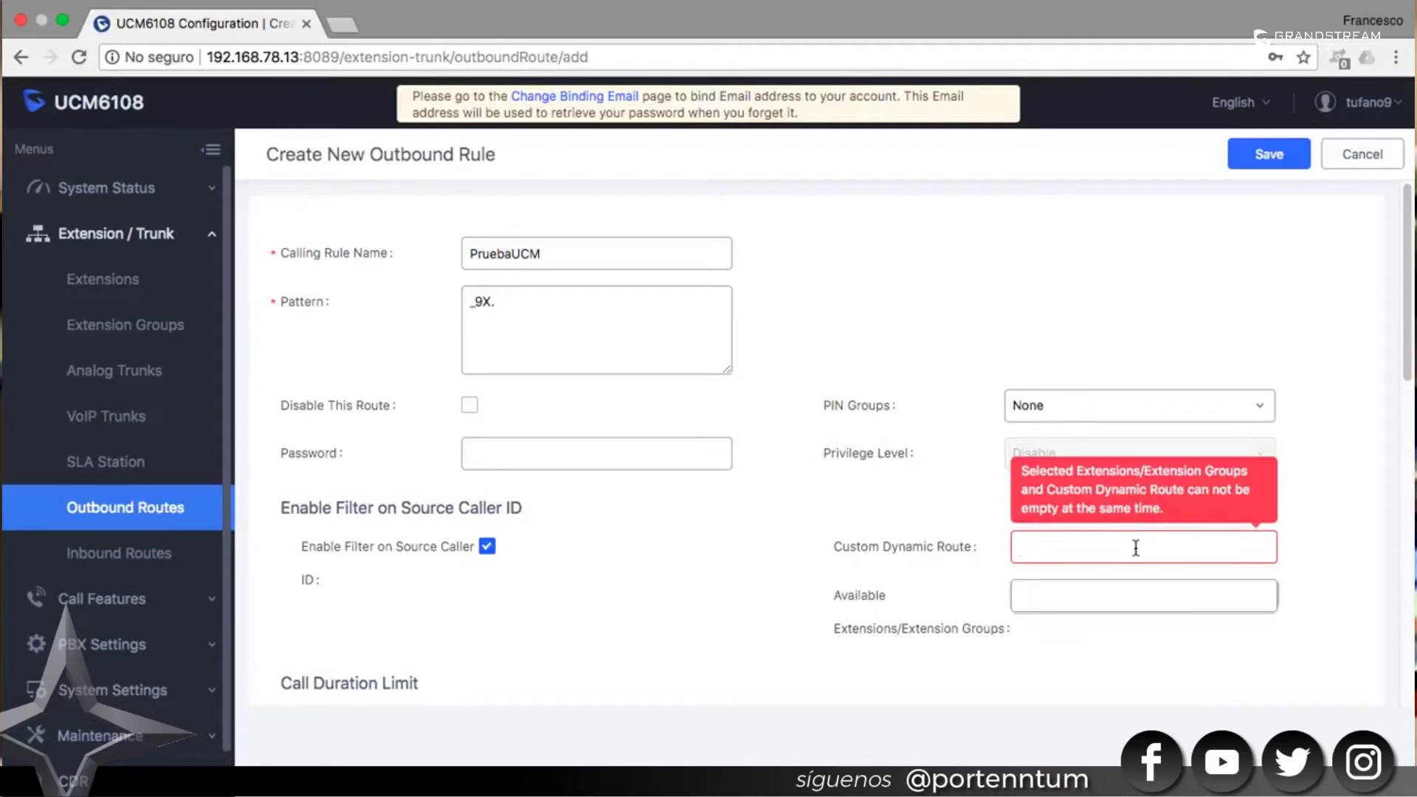
Step: Set the source caller ID filter's custom dynamic route to 11XX
type("11XX")
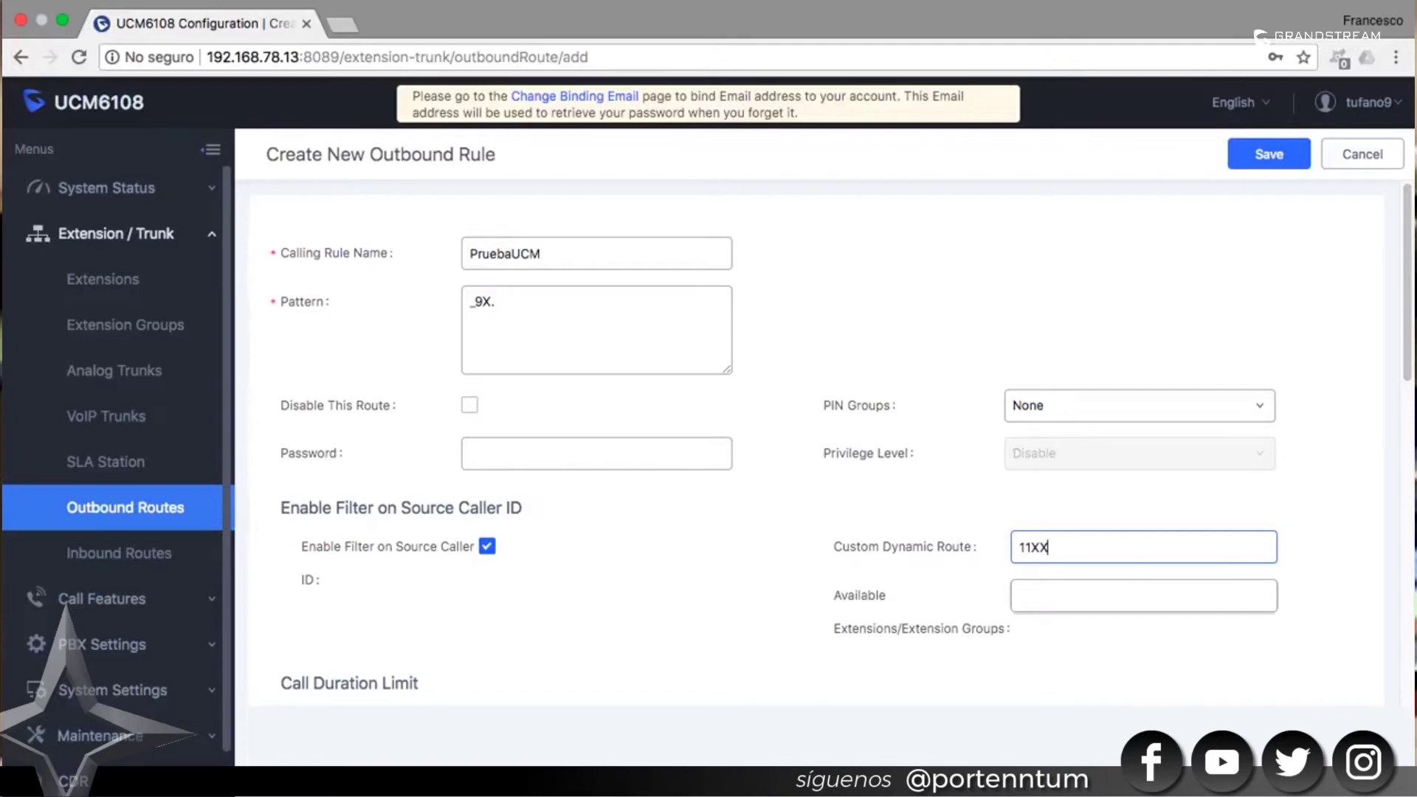
left_click(1038, 547)
Step: Enable the call duration limit with a maximum call duration of 240 seconds
scroll(520, 516, "down", 3)
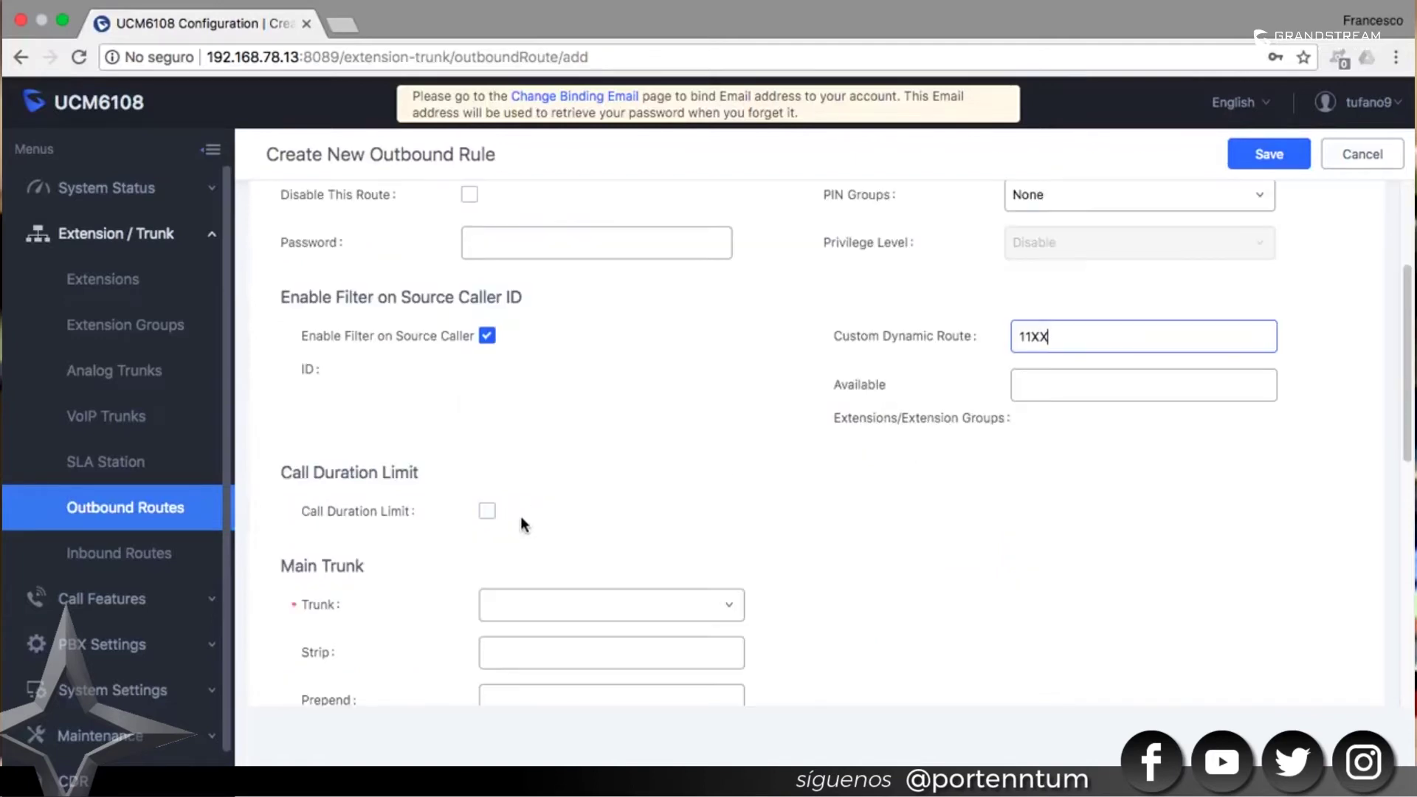
left_click(488, 510)
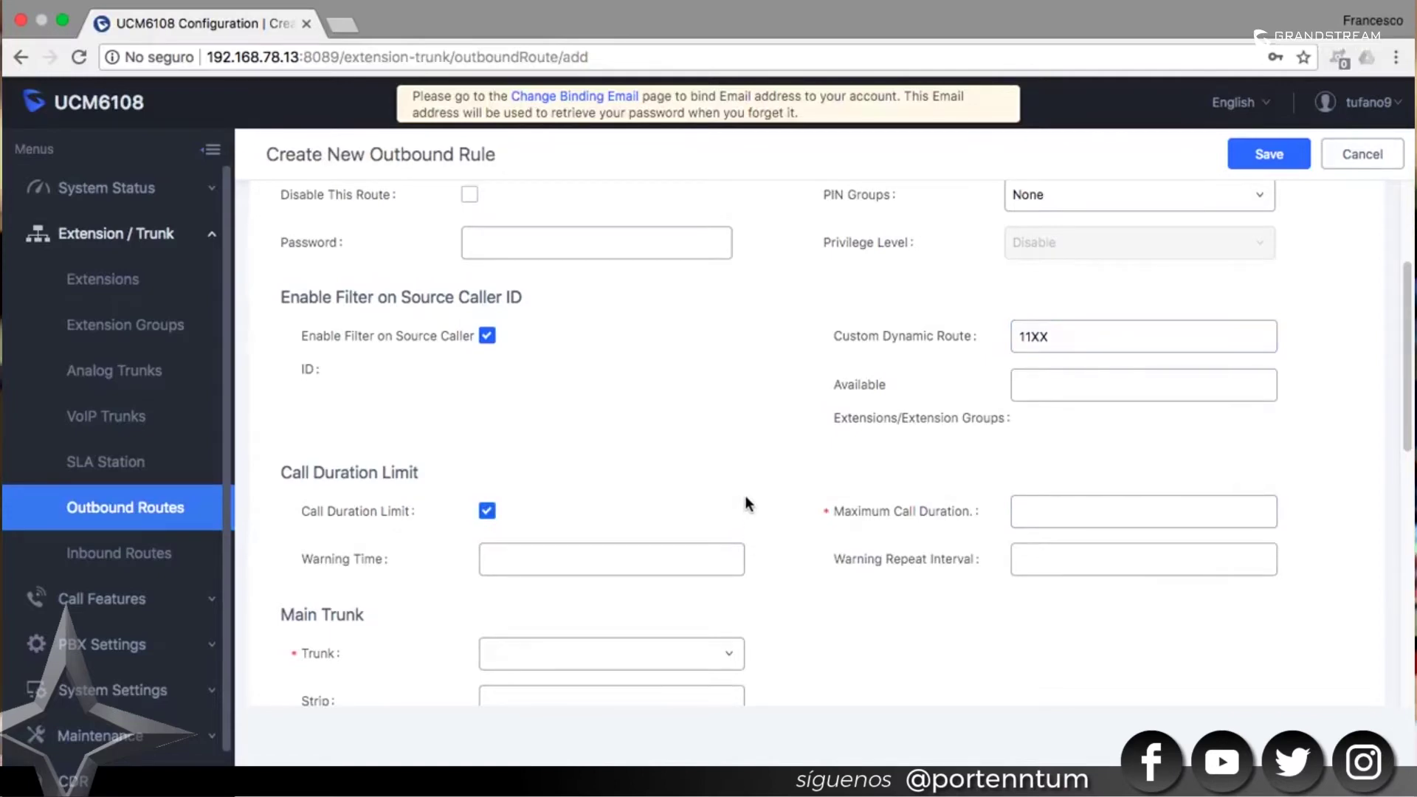
left_click(953, 504)
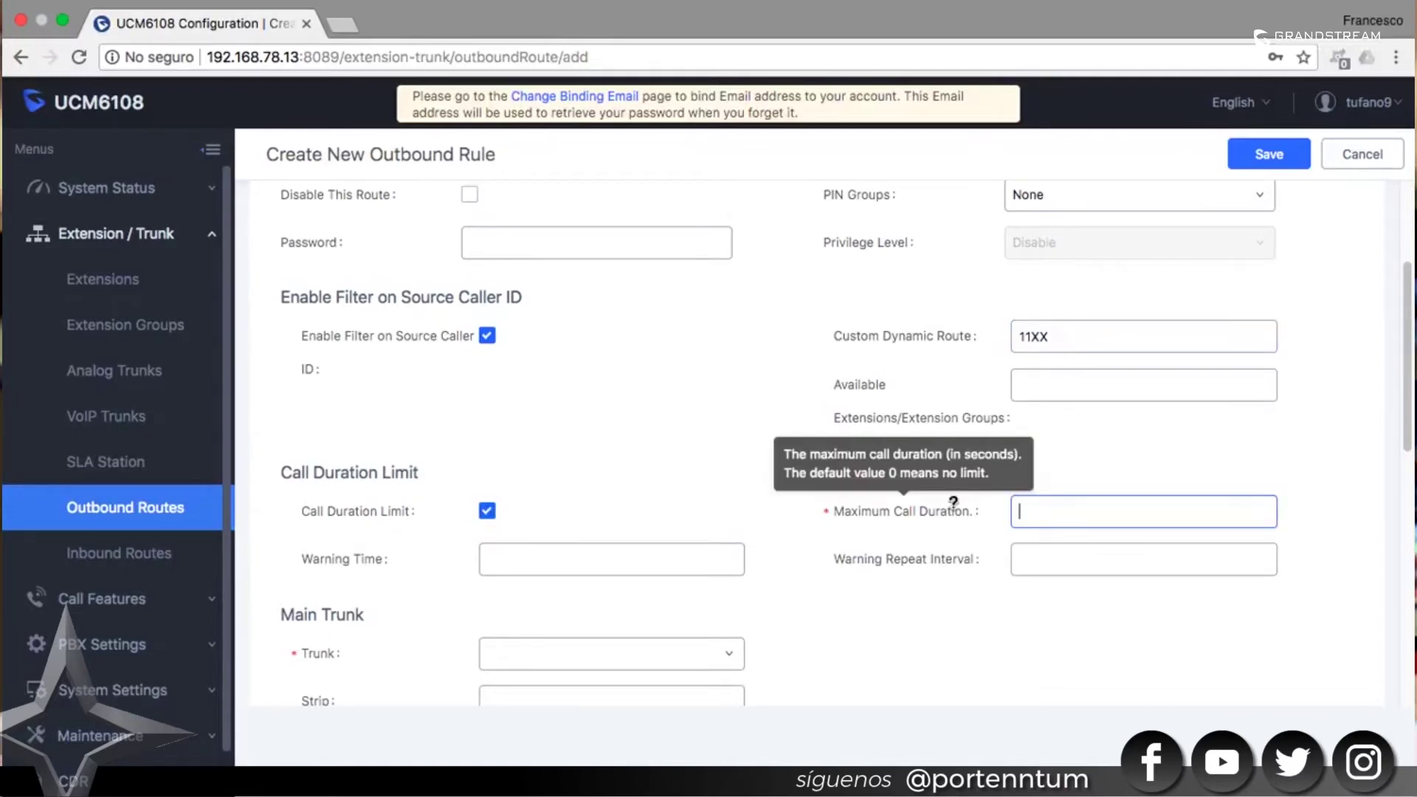
type("240")
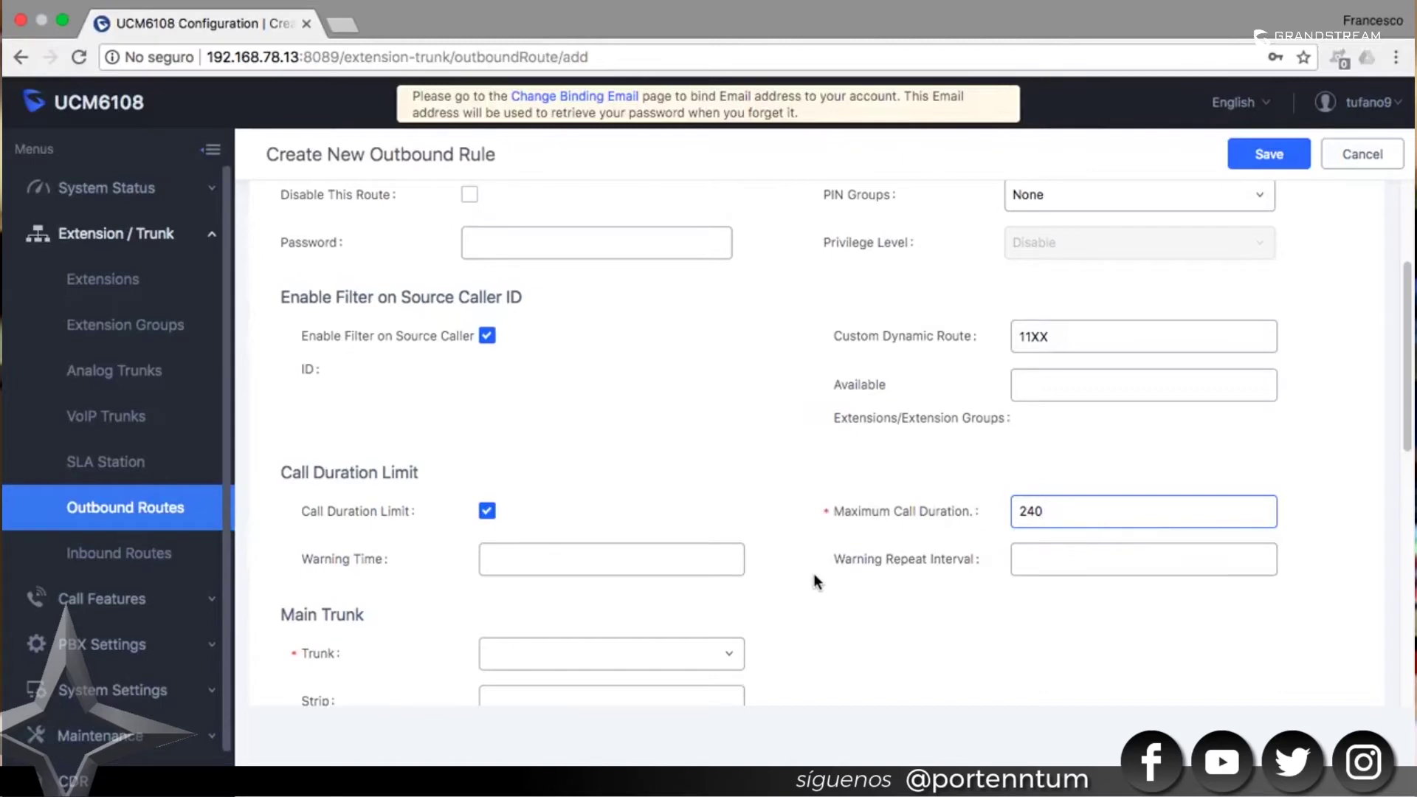
Step: Set both the warning time and the warning repeat interval of the call duration limit to 60
left_click(677, 560)
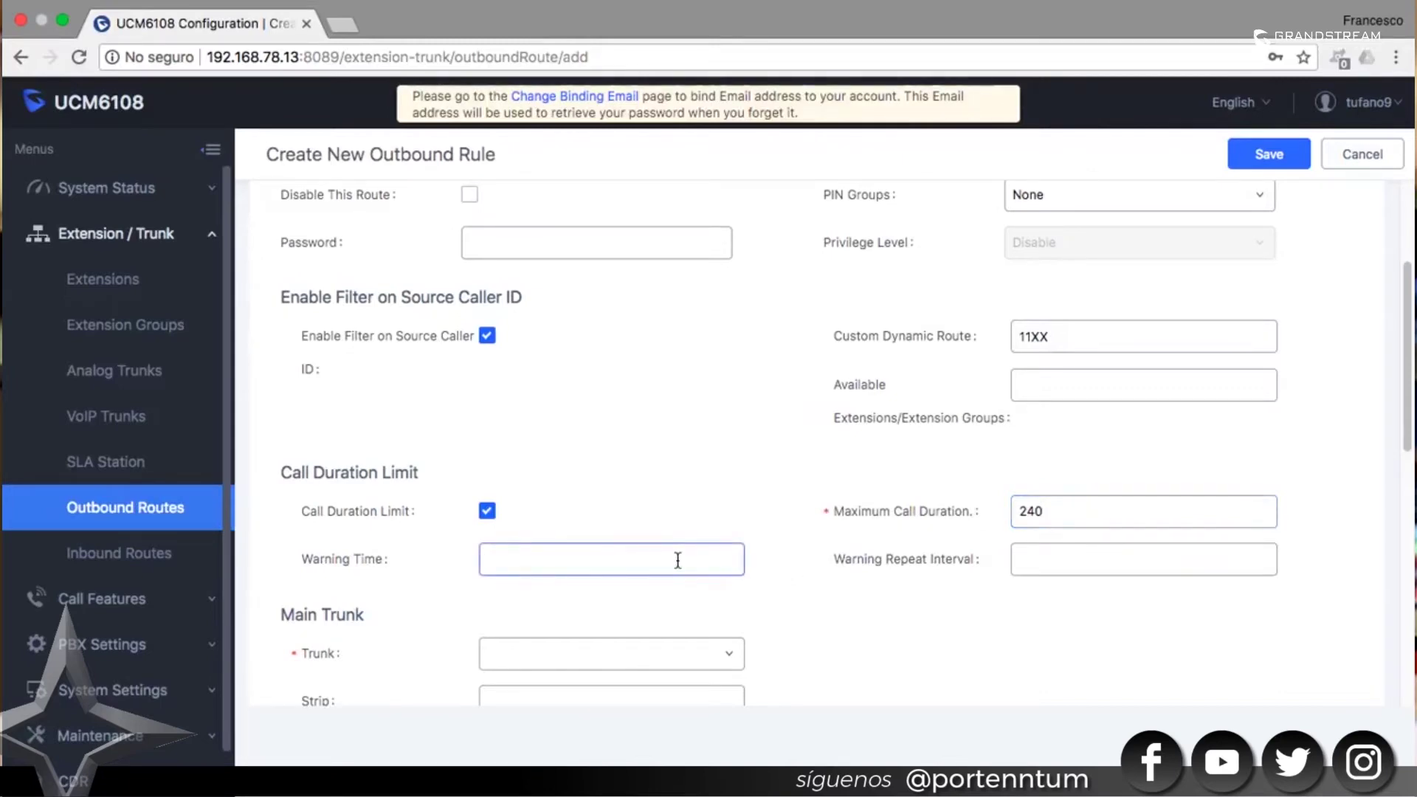
left_click(551, 555)
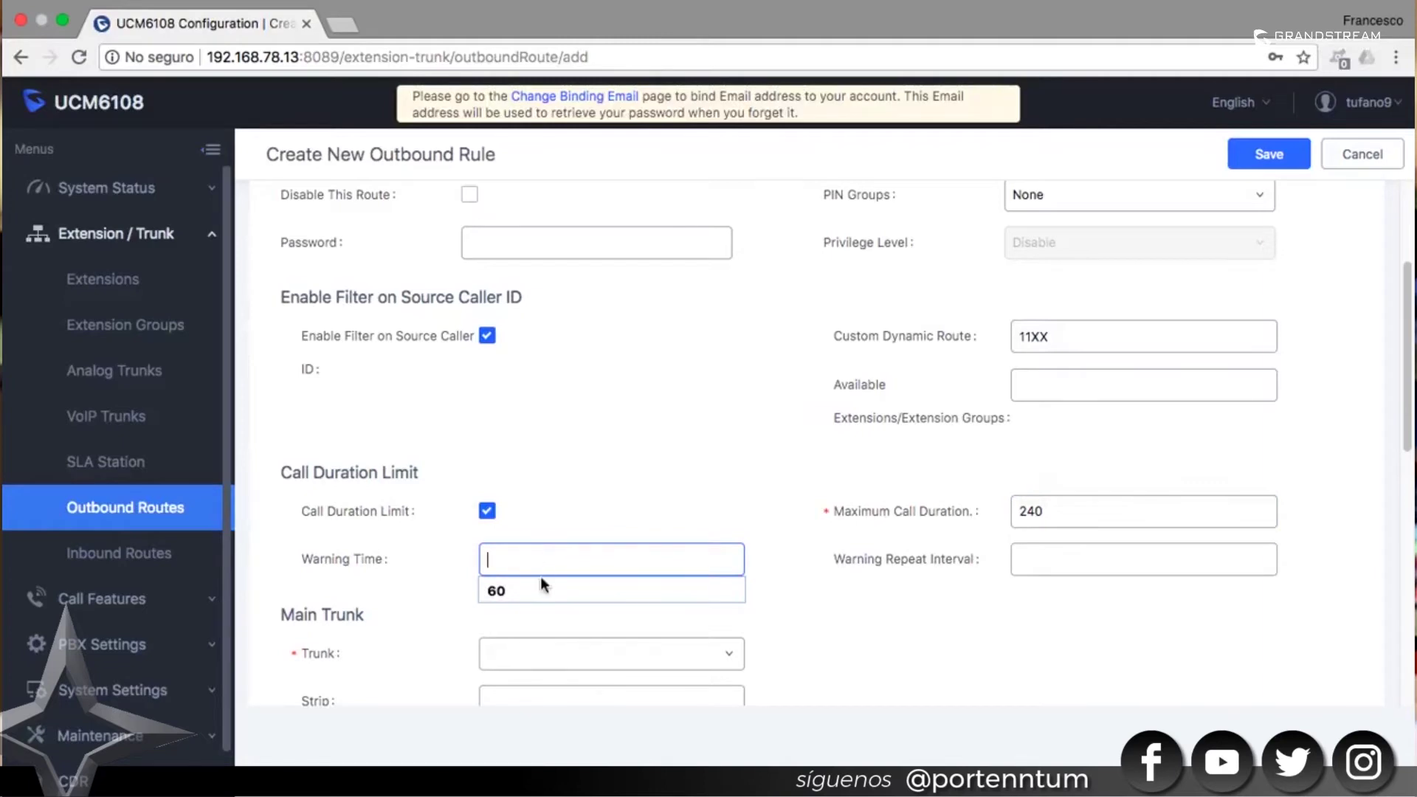
left_click(534, 585)
left_click(1048, 565)
type("60")
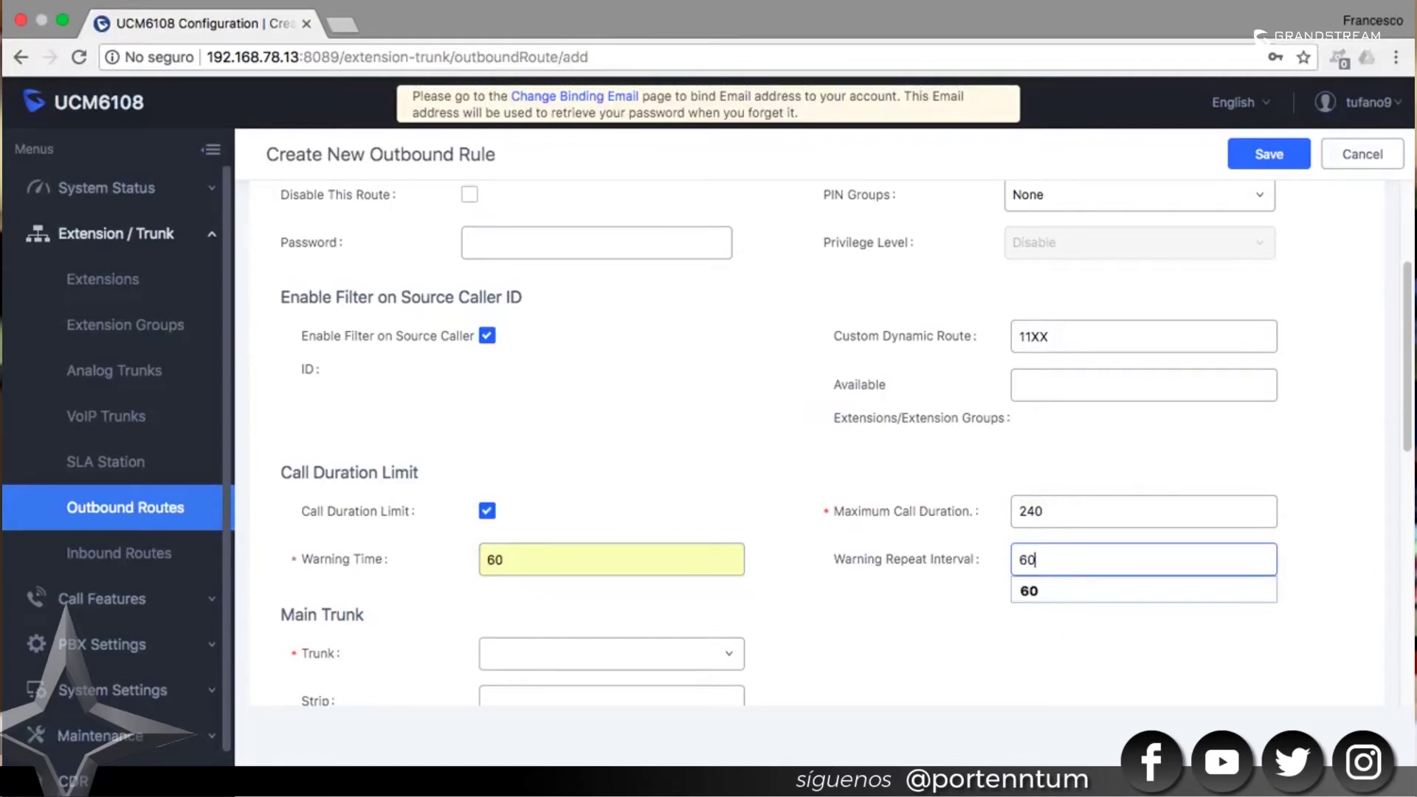
left_click(1018, 592)
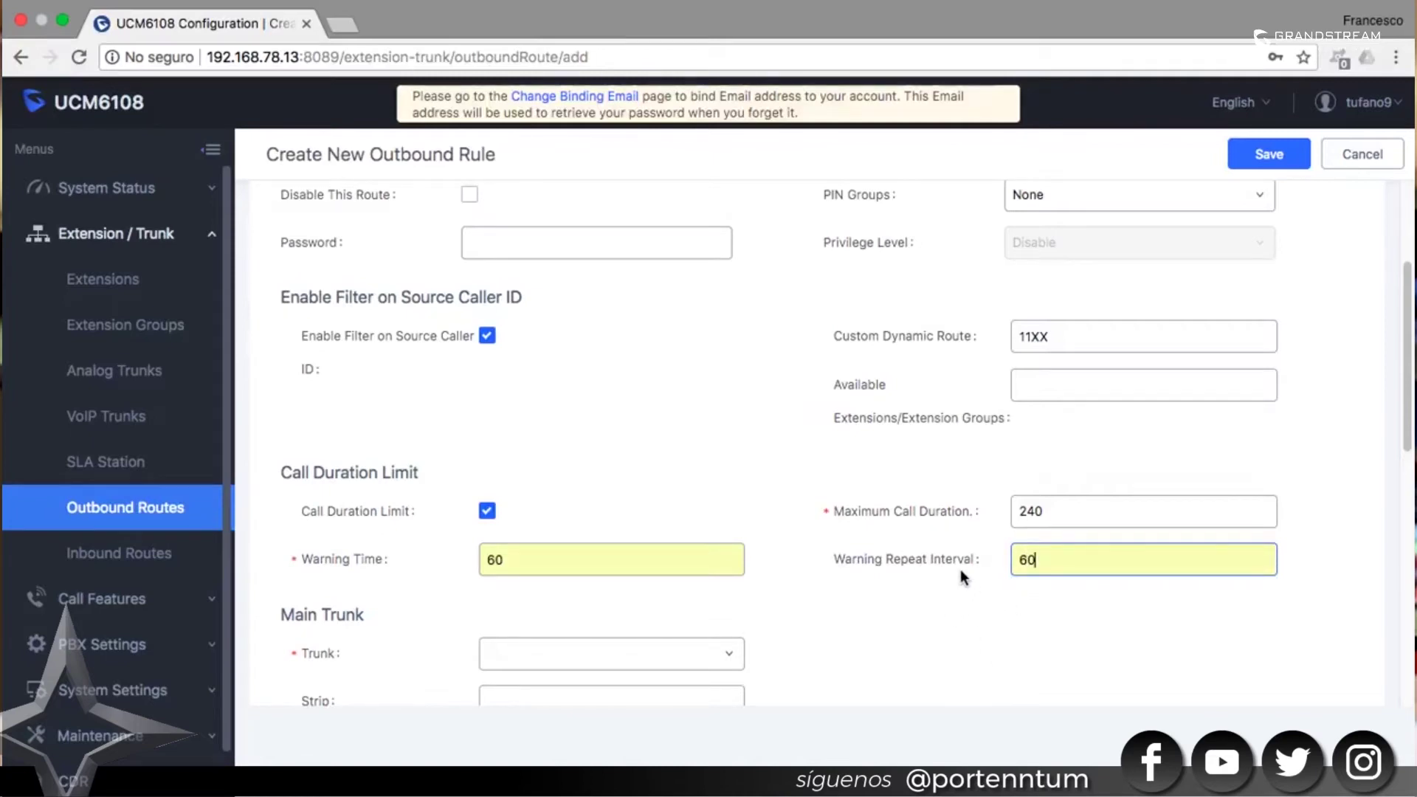
Step: Choose AnalogTrunks -- Trunk_Test_8535491 as the rule's main trunk and set its strip value to 1
scroll(782, 594, "down", 3)
left_click(736, 422)
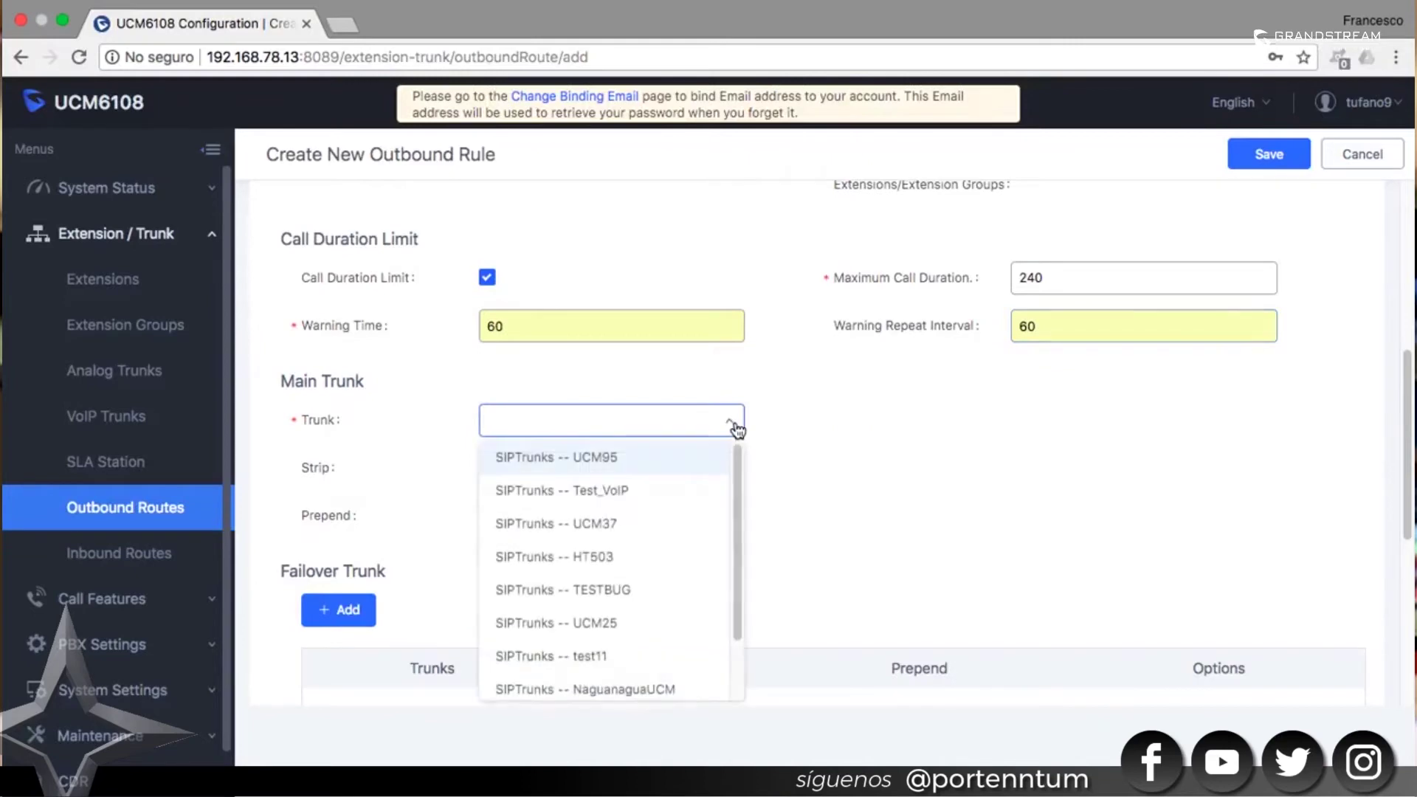
type("1")
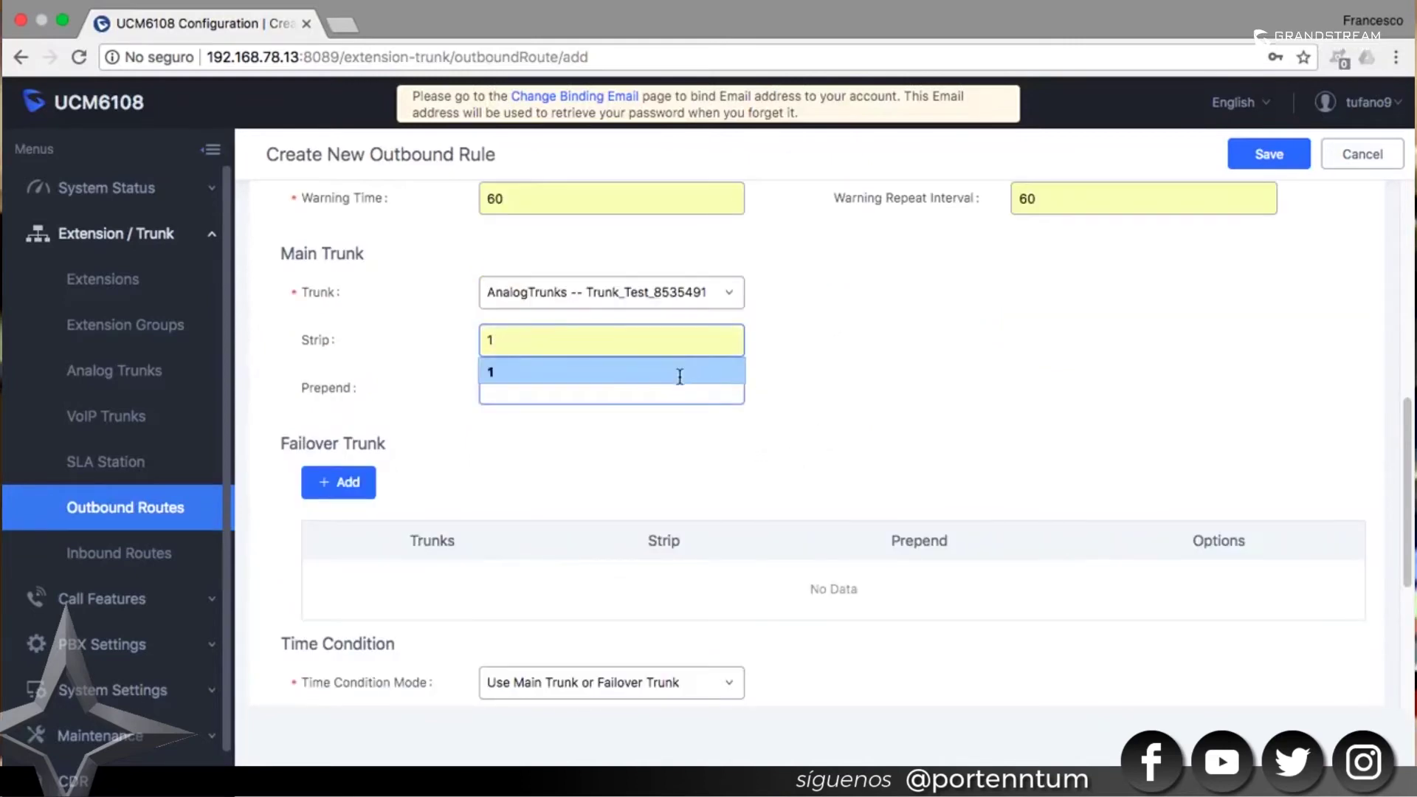
left_click(675, 374)
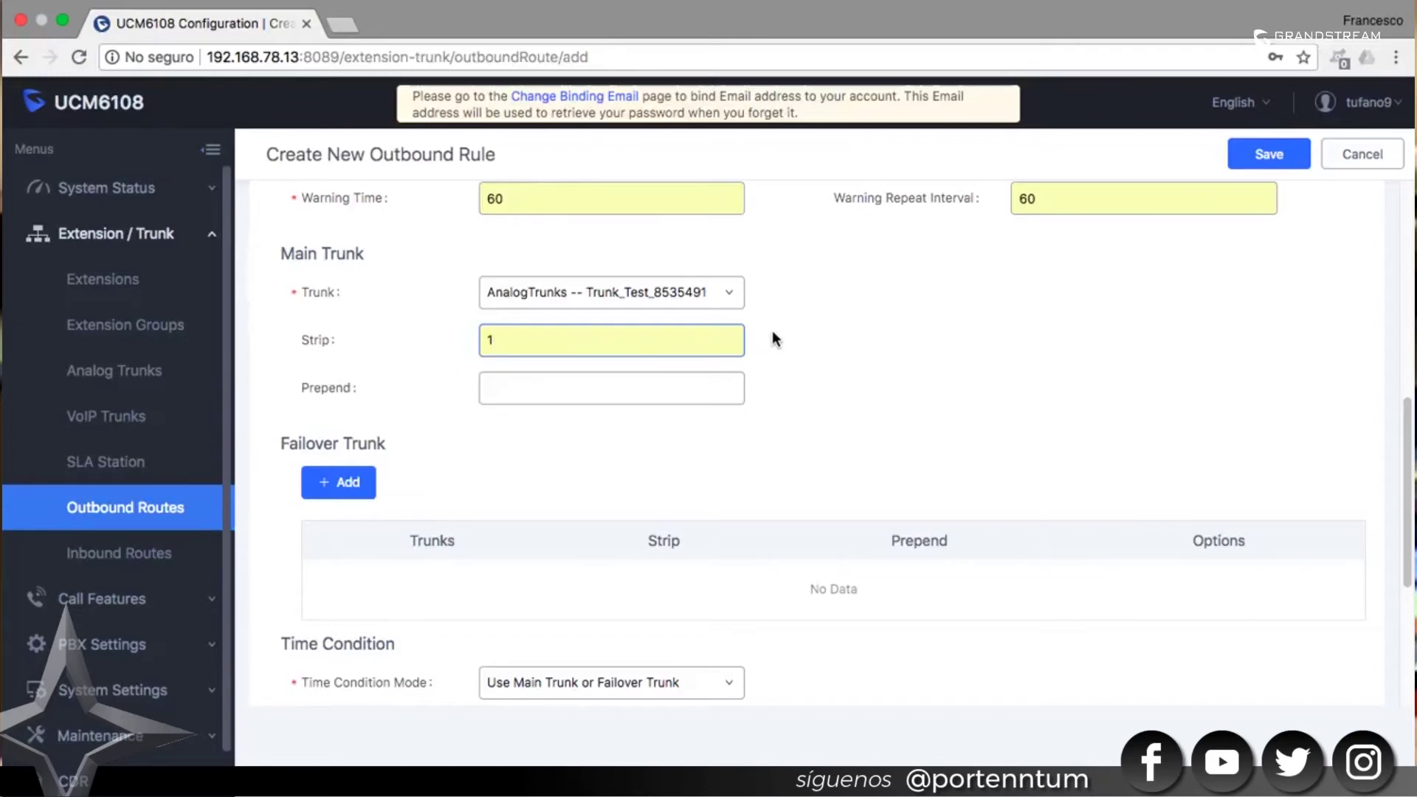
key("Tab")
type("1")
left_click(773, 379)
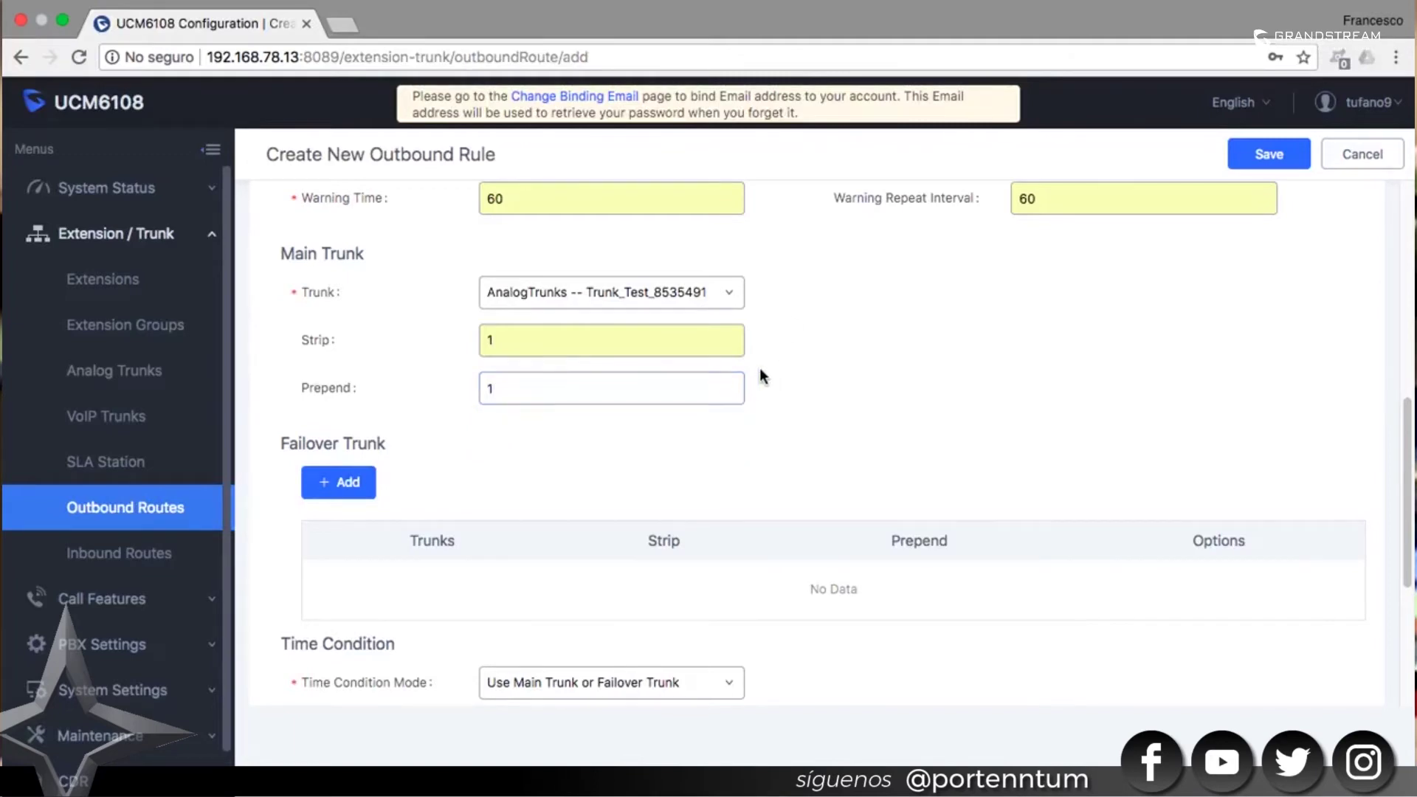
left_click(731, 389)
key("BackSpace")
Step: Add AnalogTrunks -- Trunk_Test_7329522 as a failover trunk without strip or prepend values
scroll(367, 457, "down", 1)
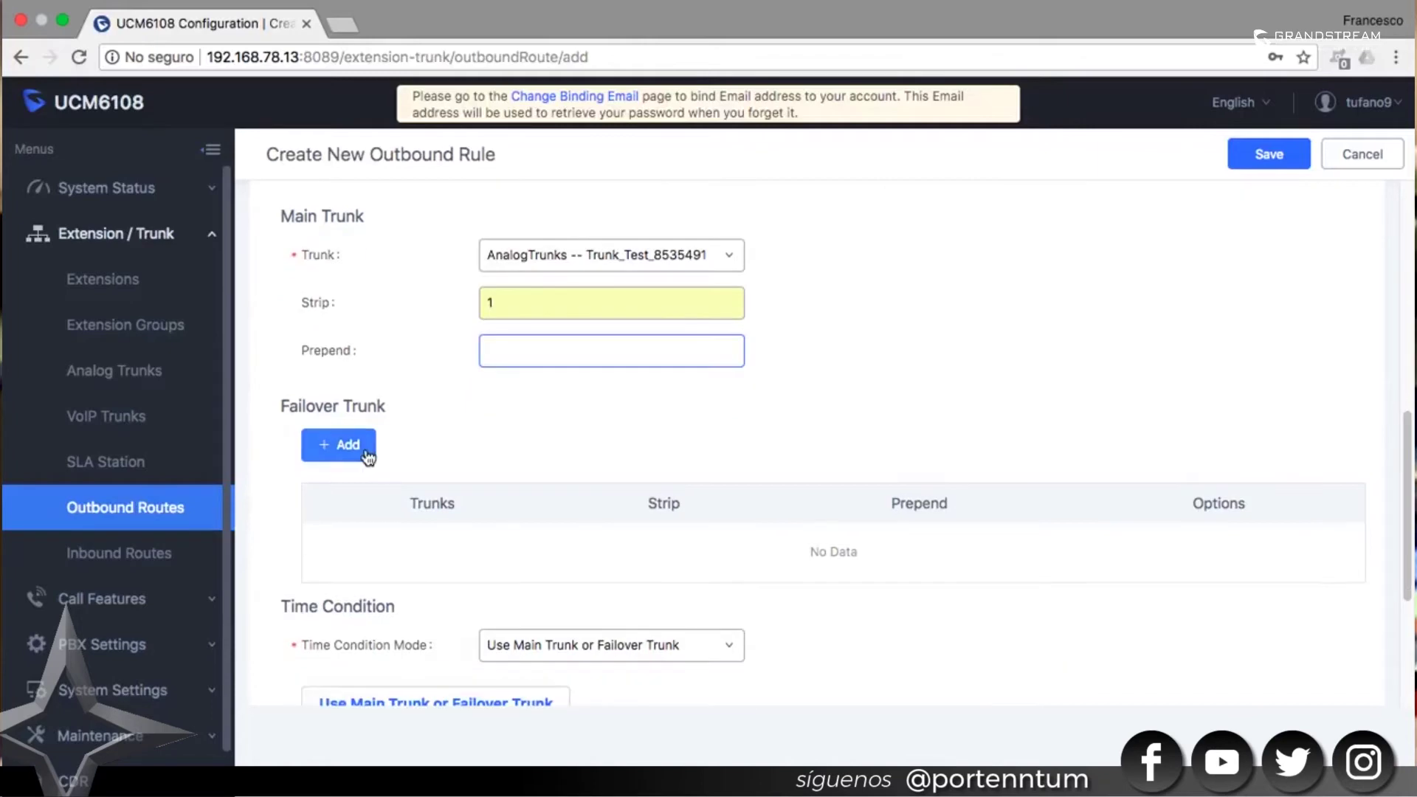
left_click(366, 450)
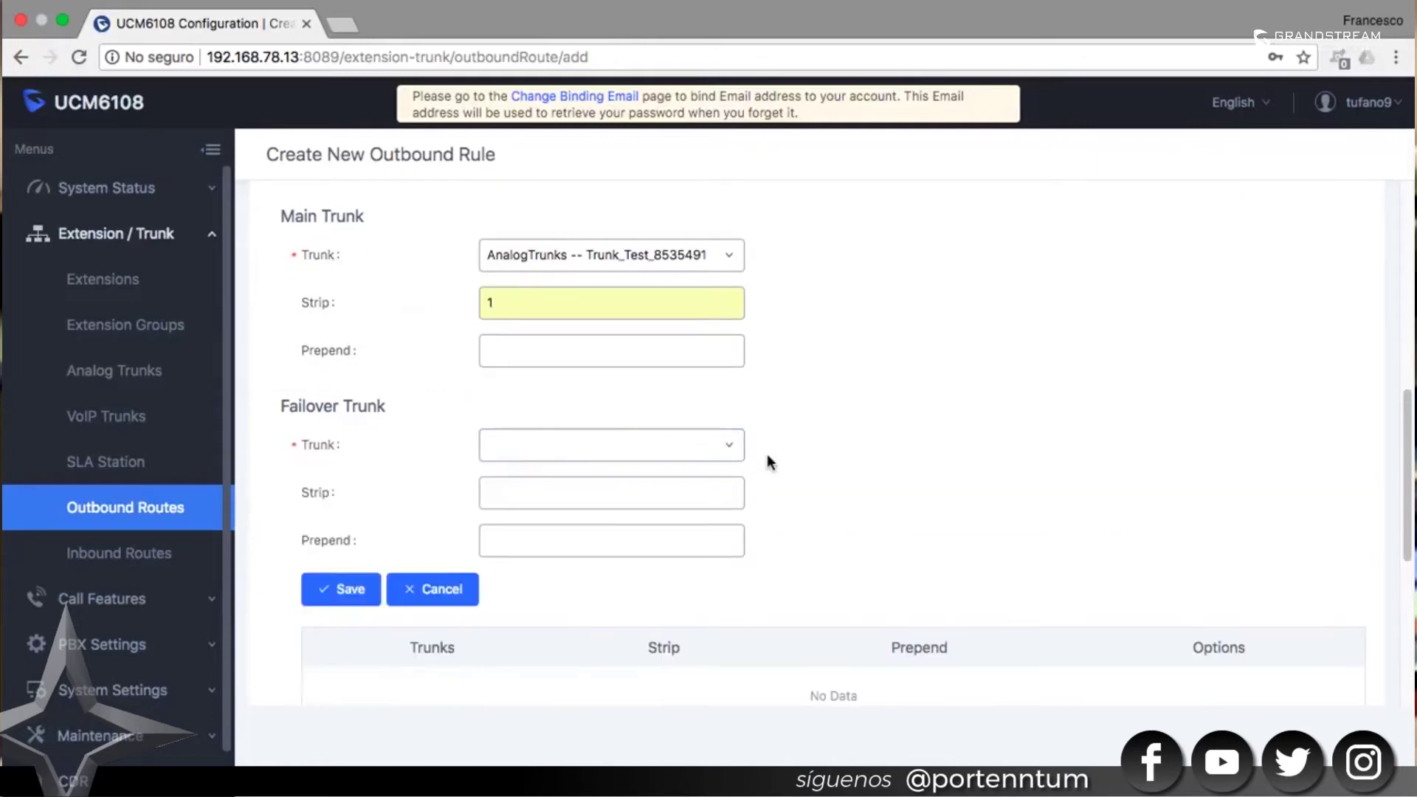
left_click(730, 445)
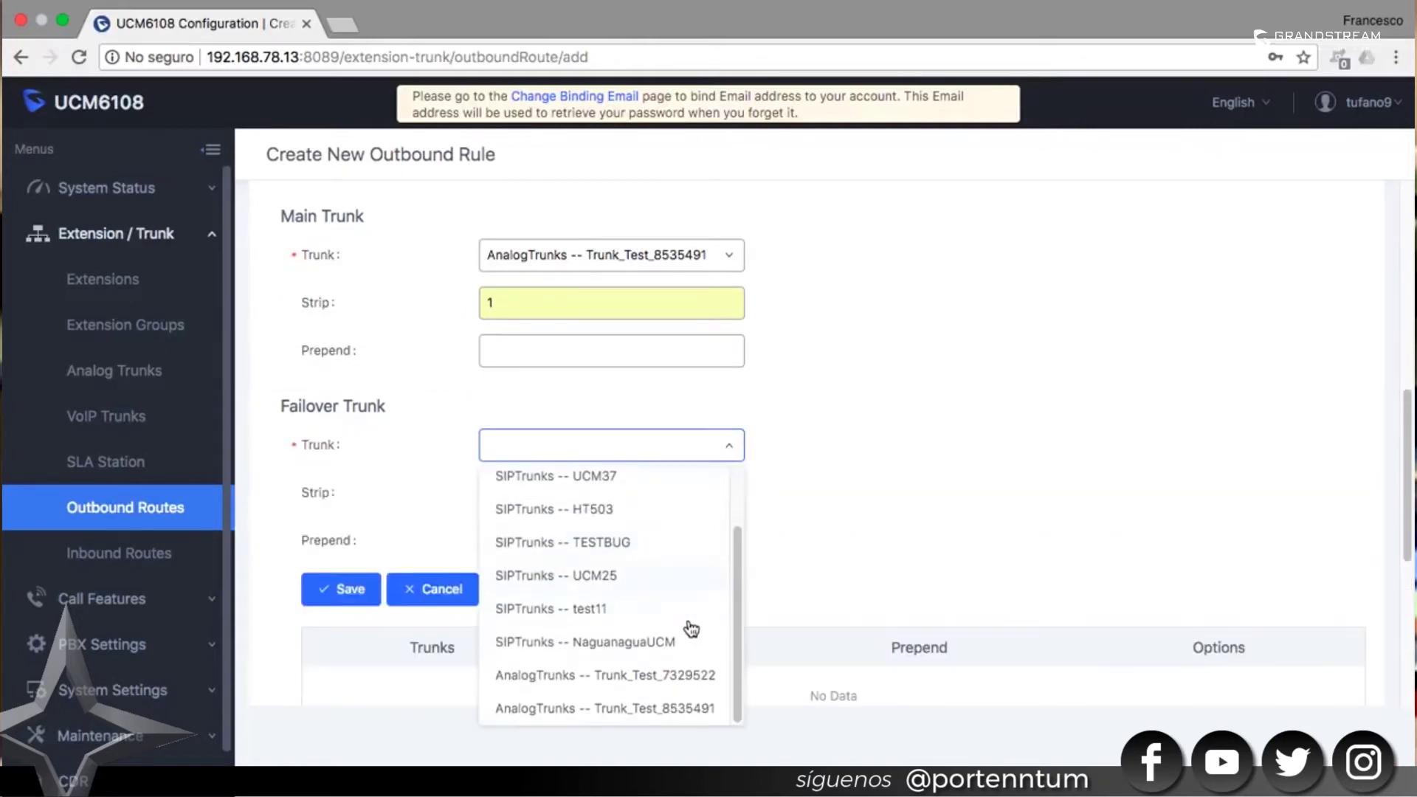
left_click(672, 679)
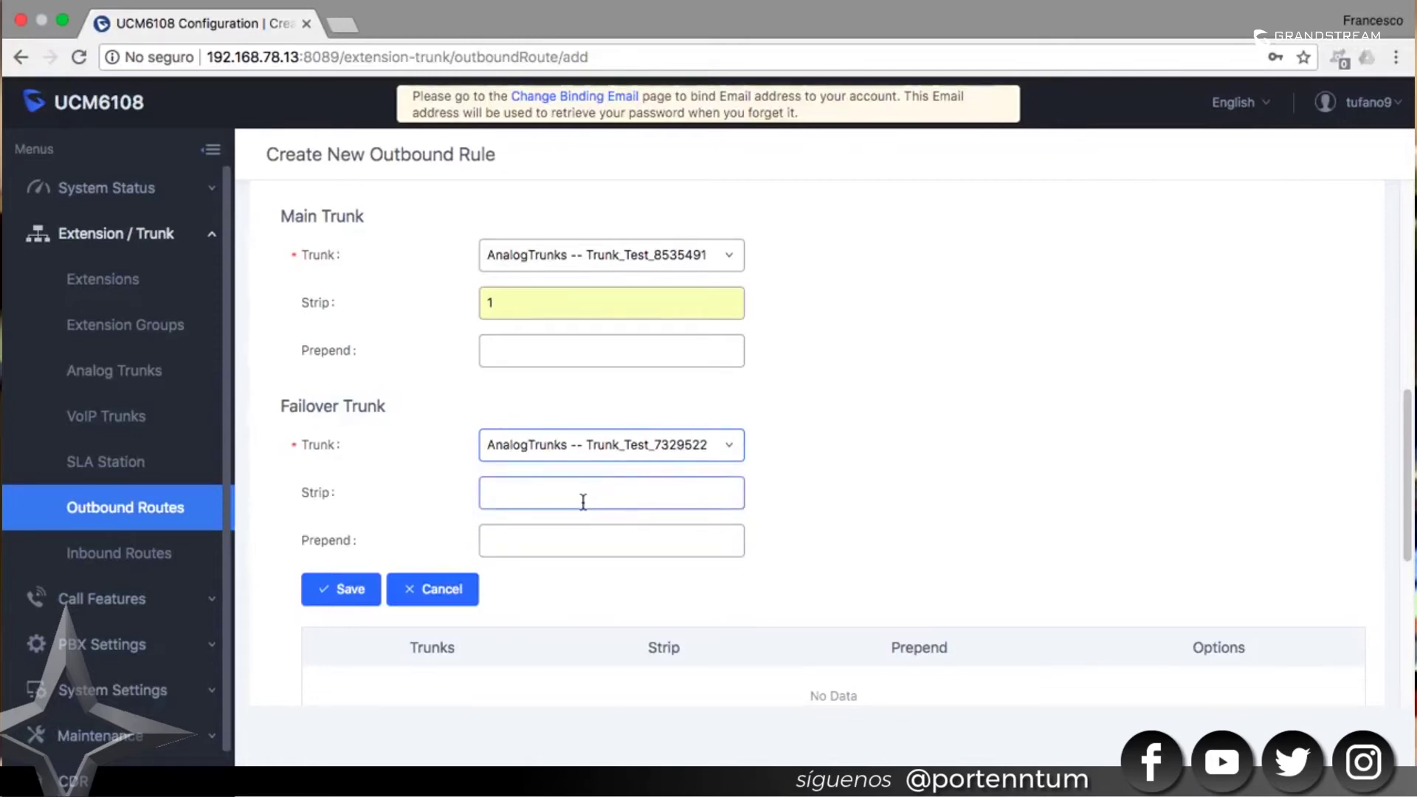
scroll(578, 493, "down", 3)
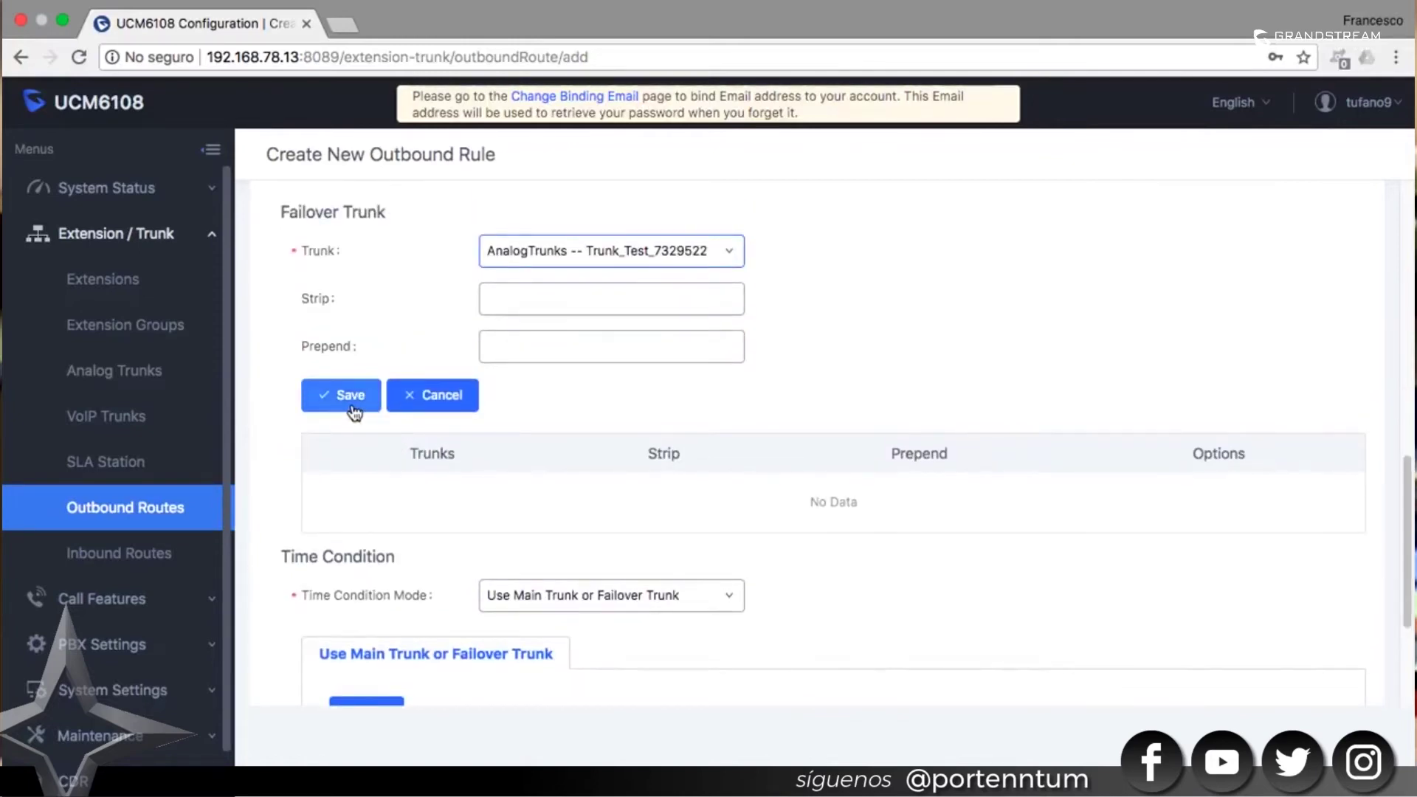
left_click(351, 396)
Step: Set the rule's time condition mode to Use Specific Trunks
scroll(829, 422, "up", 2)
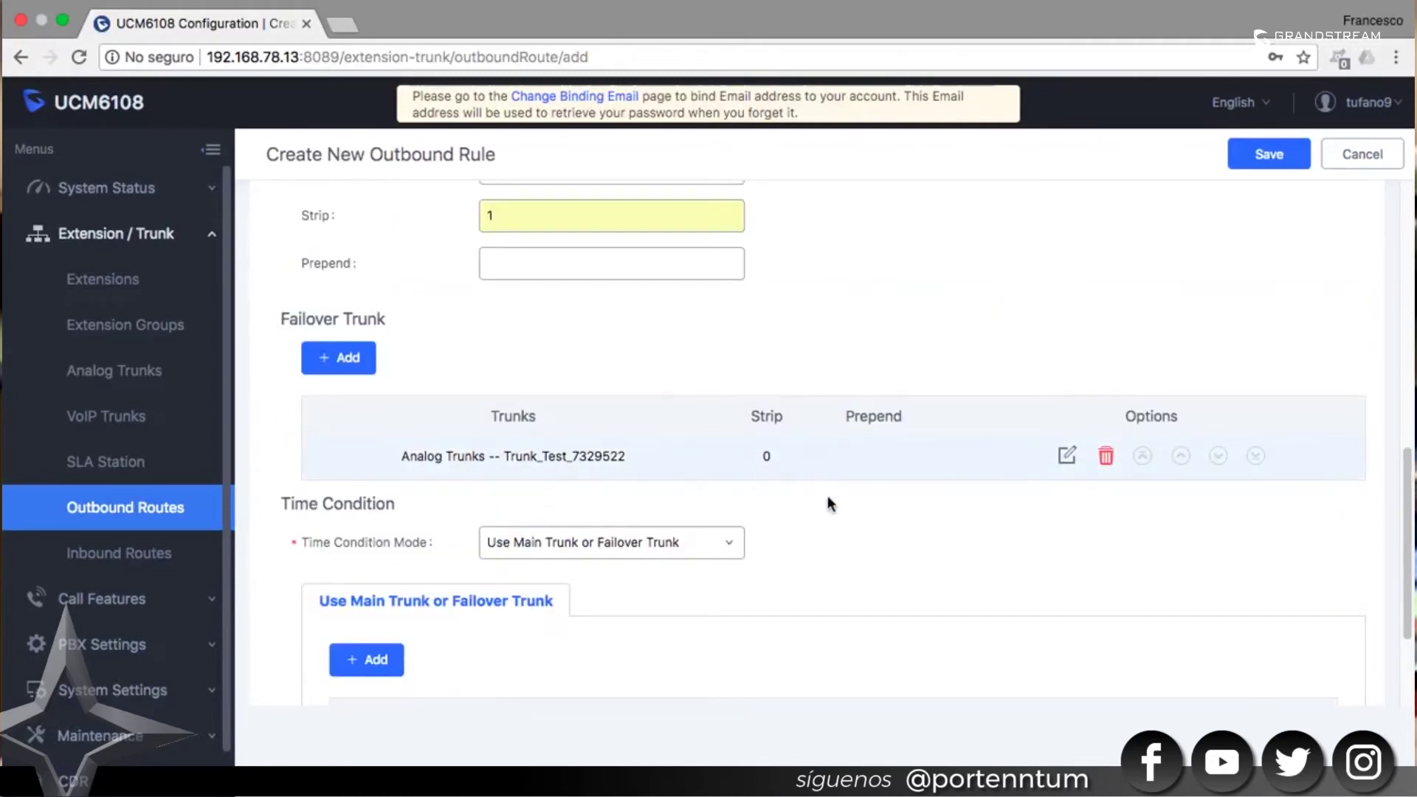
scroll(667, 555, "down", 2)
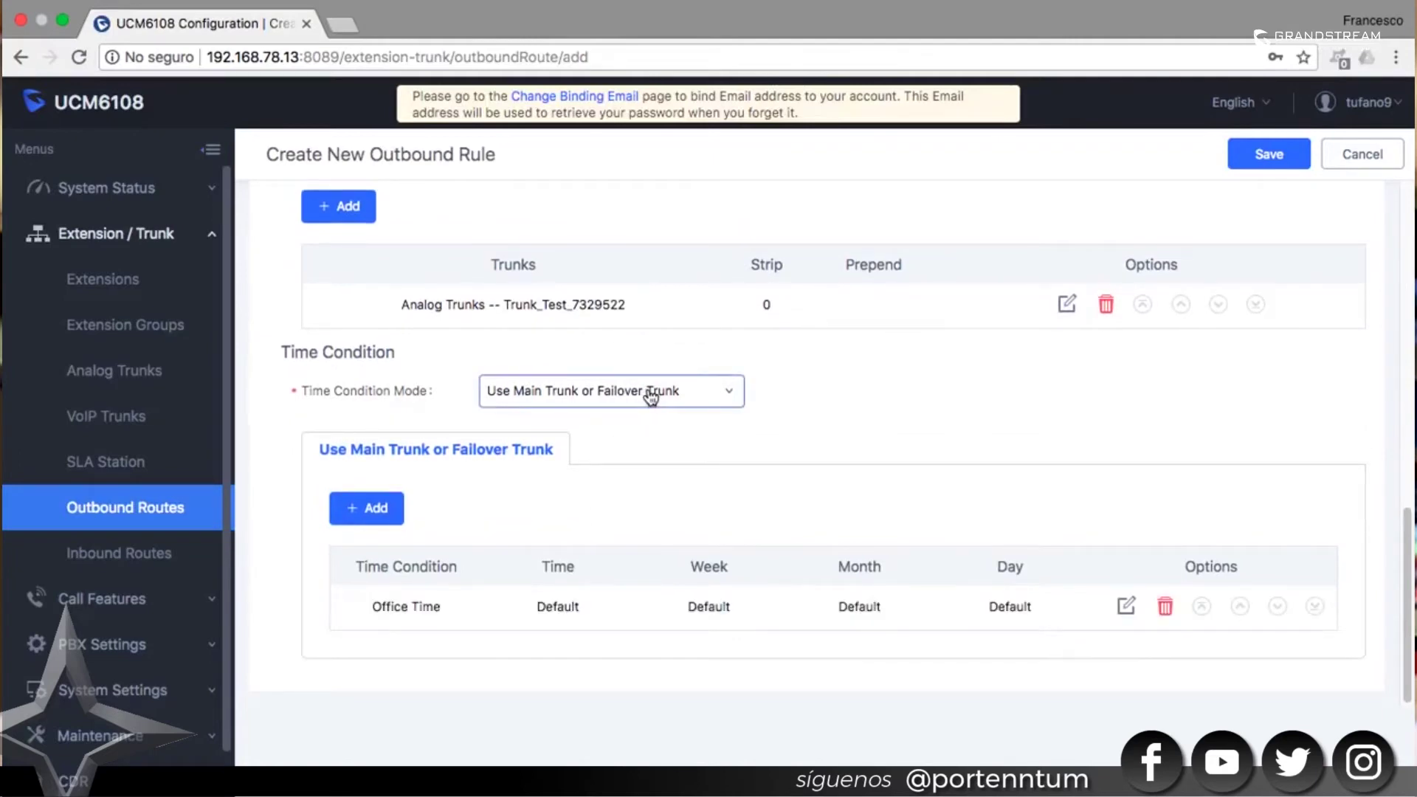
left_click(650, 392)
left_click(601, 462)
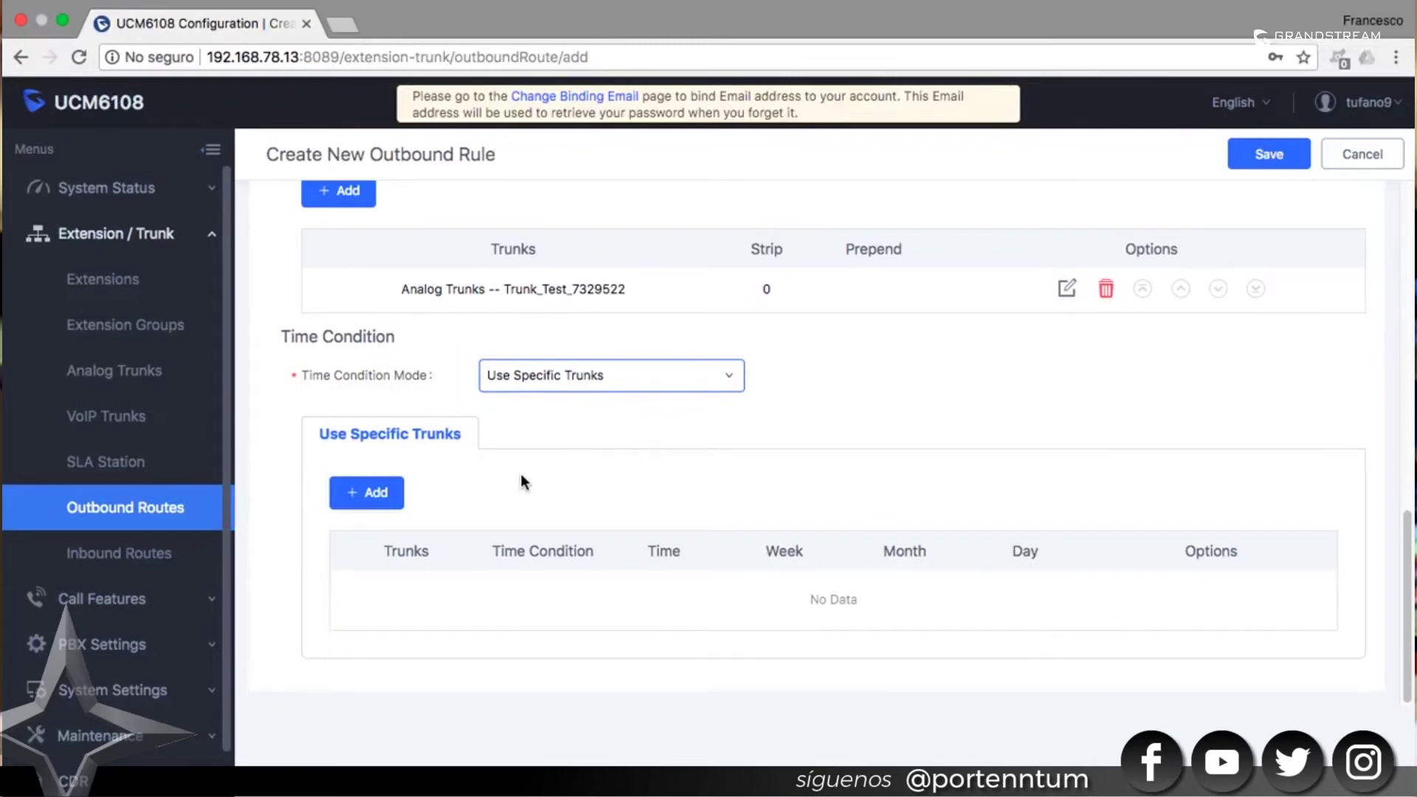
Step: Add SIPTrunks -- test11 as a specific trunk with a time condition, and save the outbound rule
left_click(376, 492)
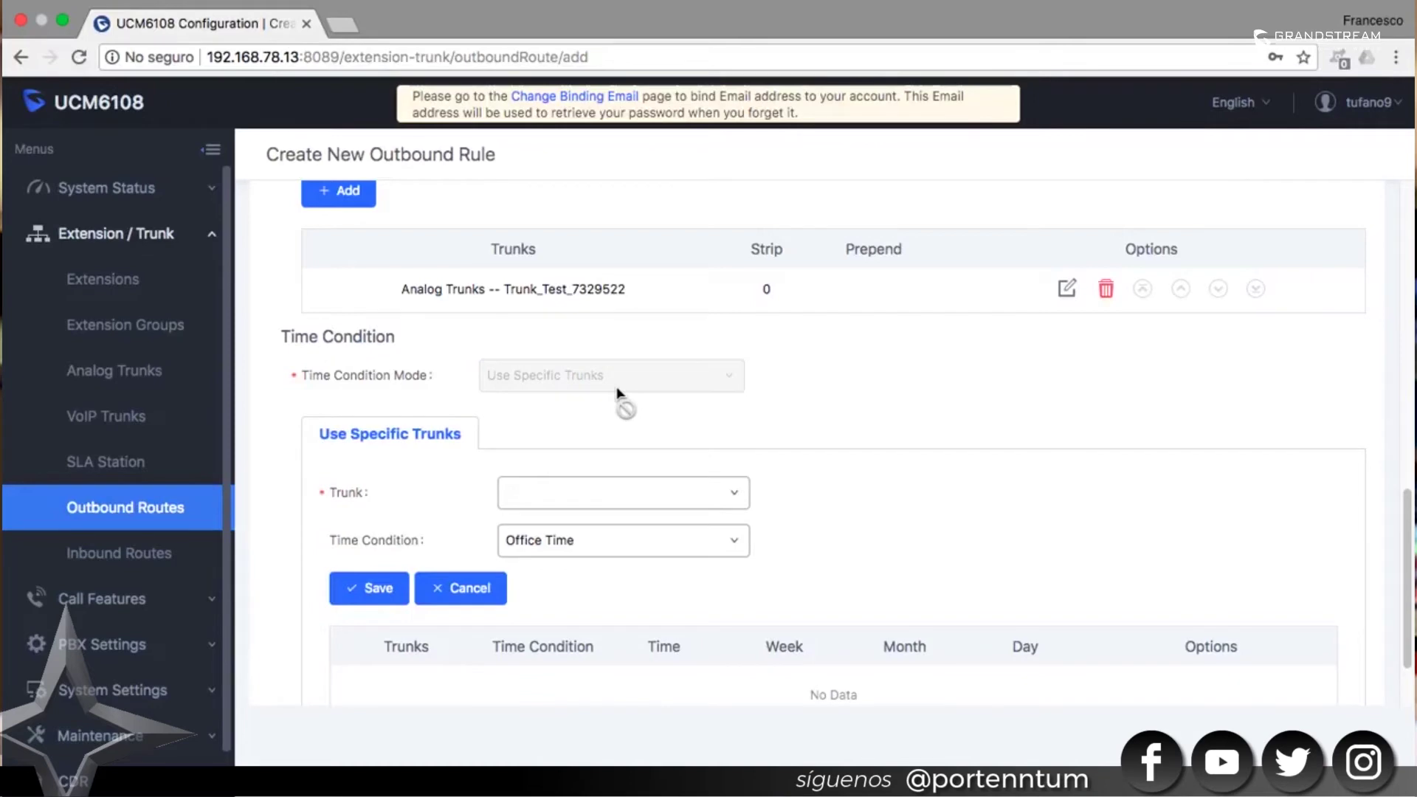
left_click(624, 492)
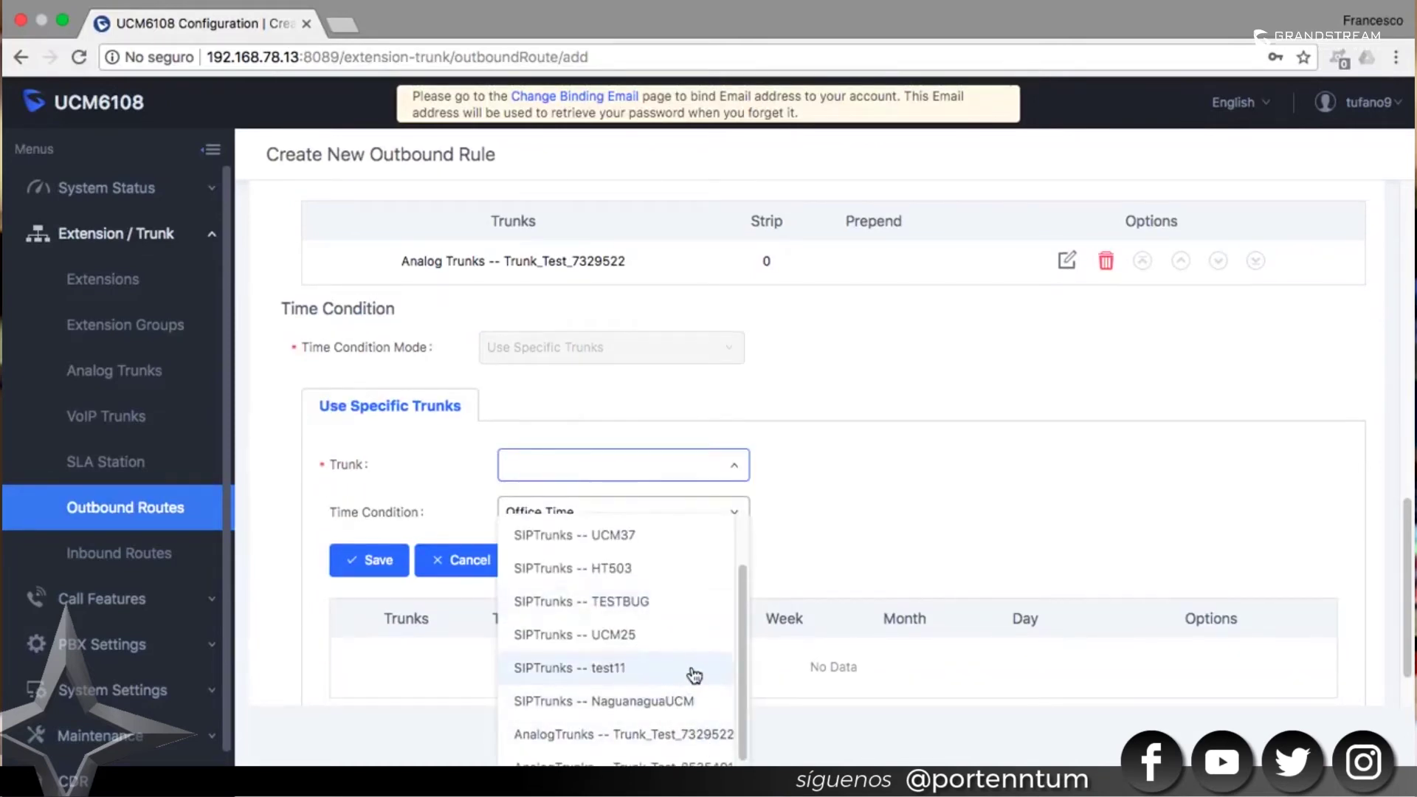
left_click(694, 668)
left_click(583, 513)
left_click(564, 623)
scroll(885, 443, "up", 10)
left_click(1260, 153)
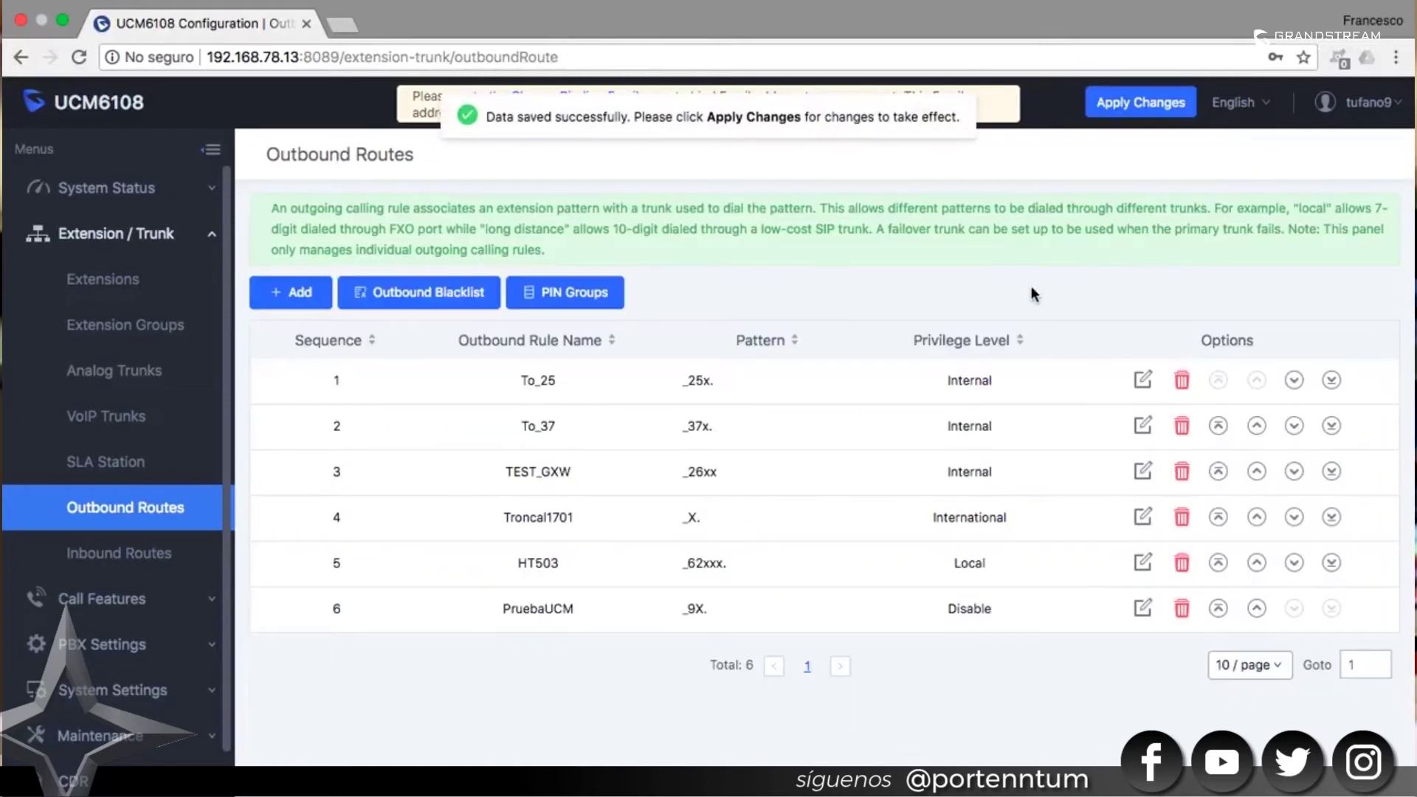
Step: Edit the PruebaUCM outbound rule to use the Ventas PIN group and save it
left_click(1143, 381)
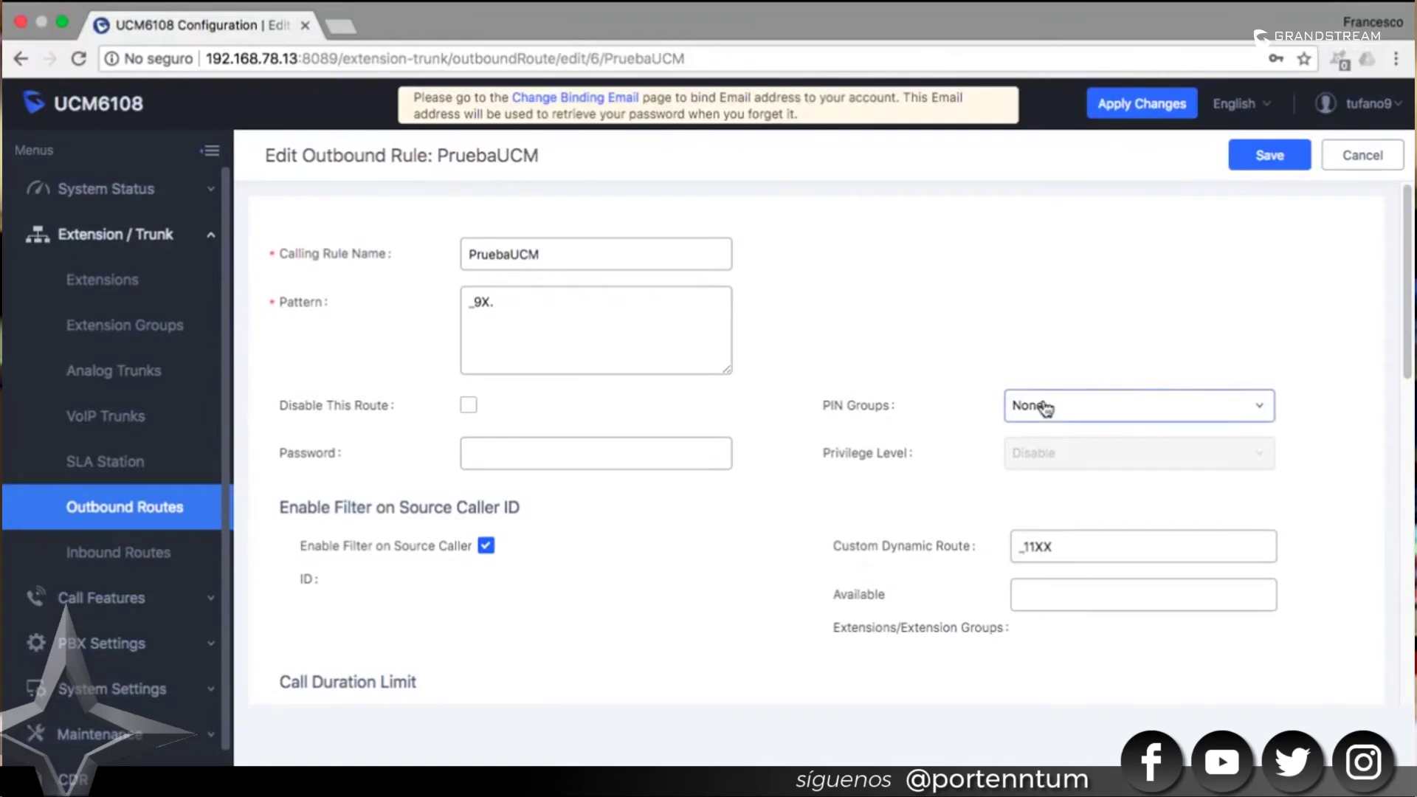
left_click(1045, 408)
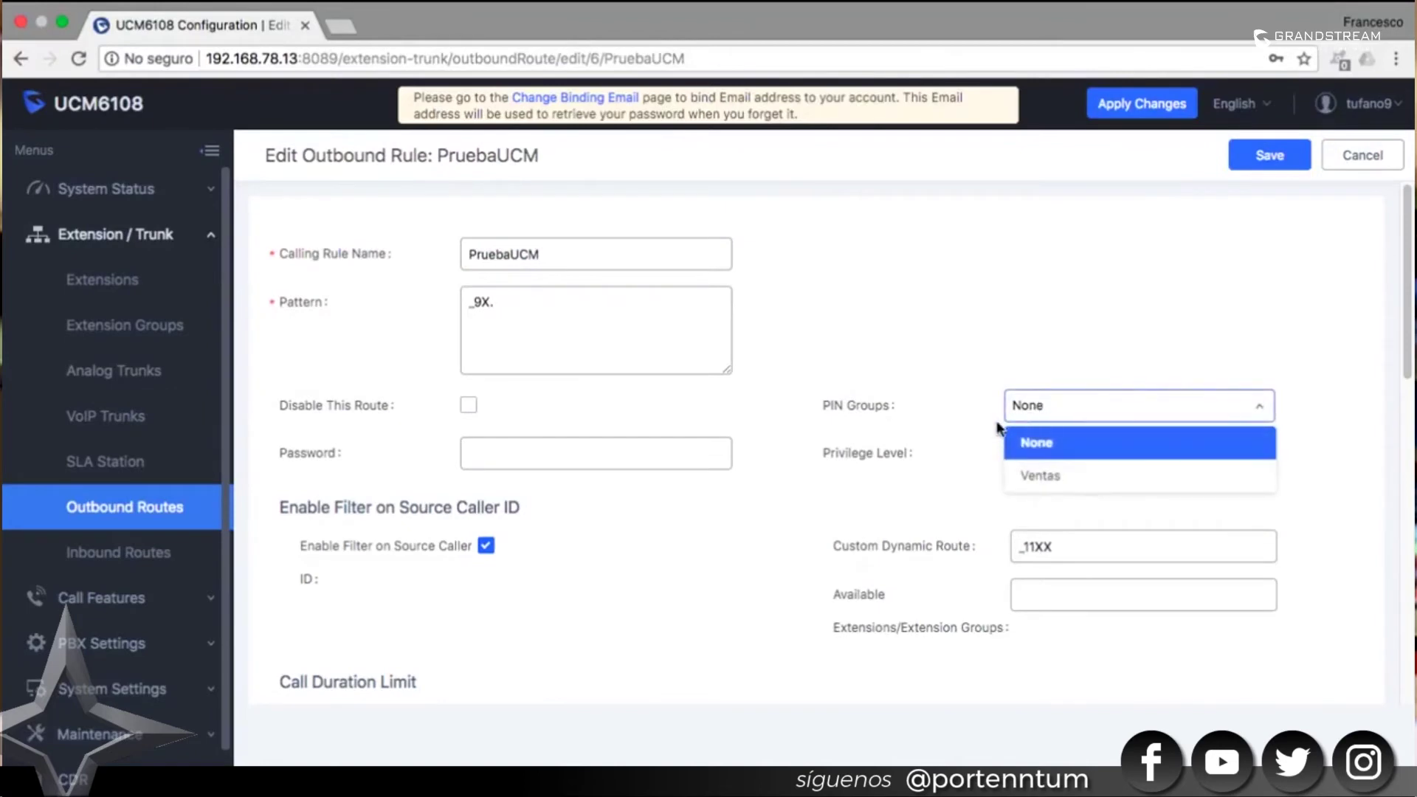
left_click(1039, 480)
left_click(1266, 153)
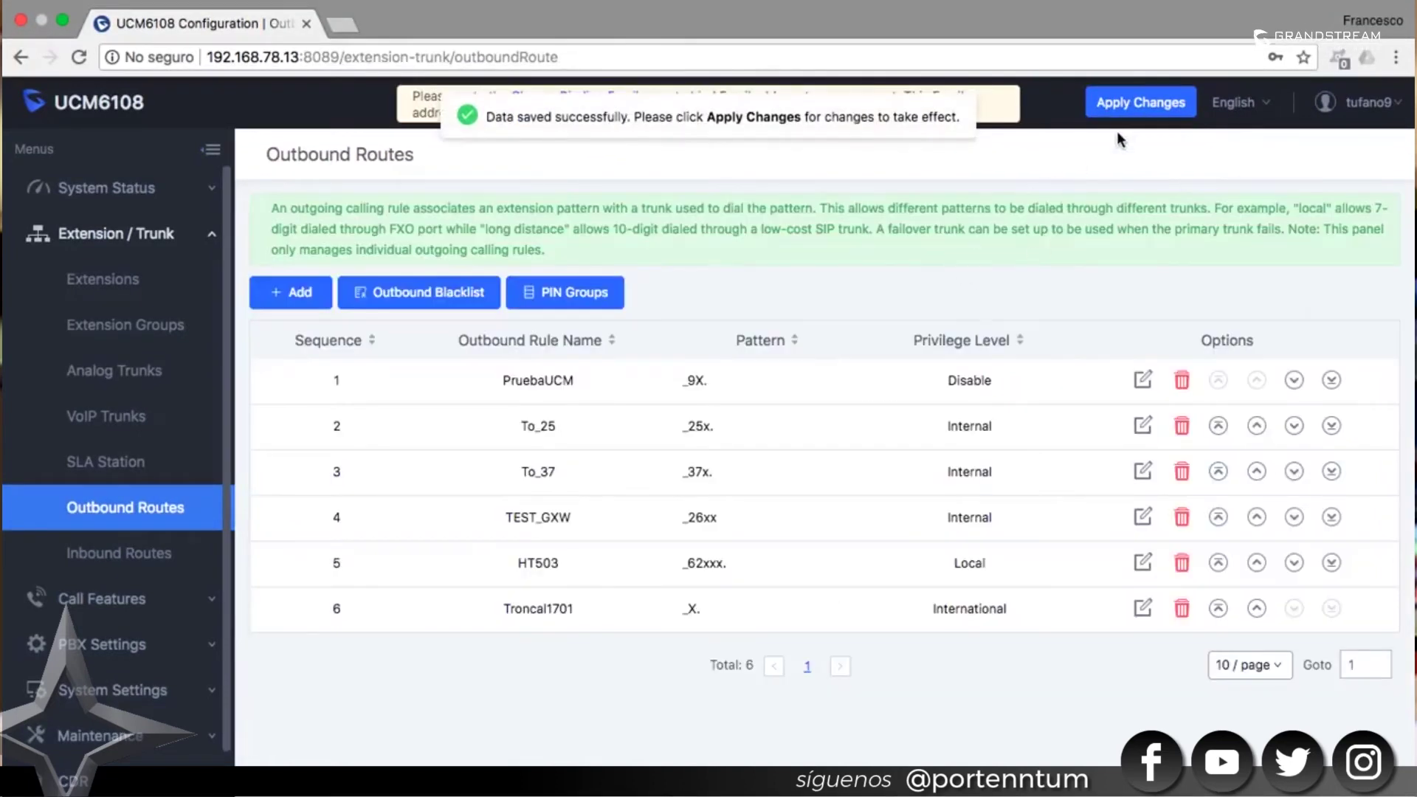
Step: Add a member to the Ventas PIN group by entering its PIN number and the person's PIN name
left_click(602, 316)
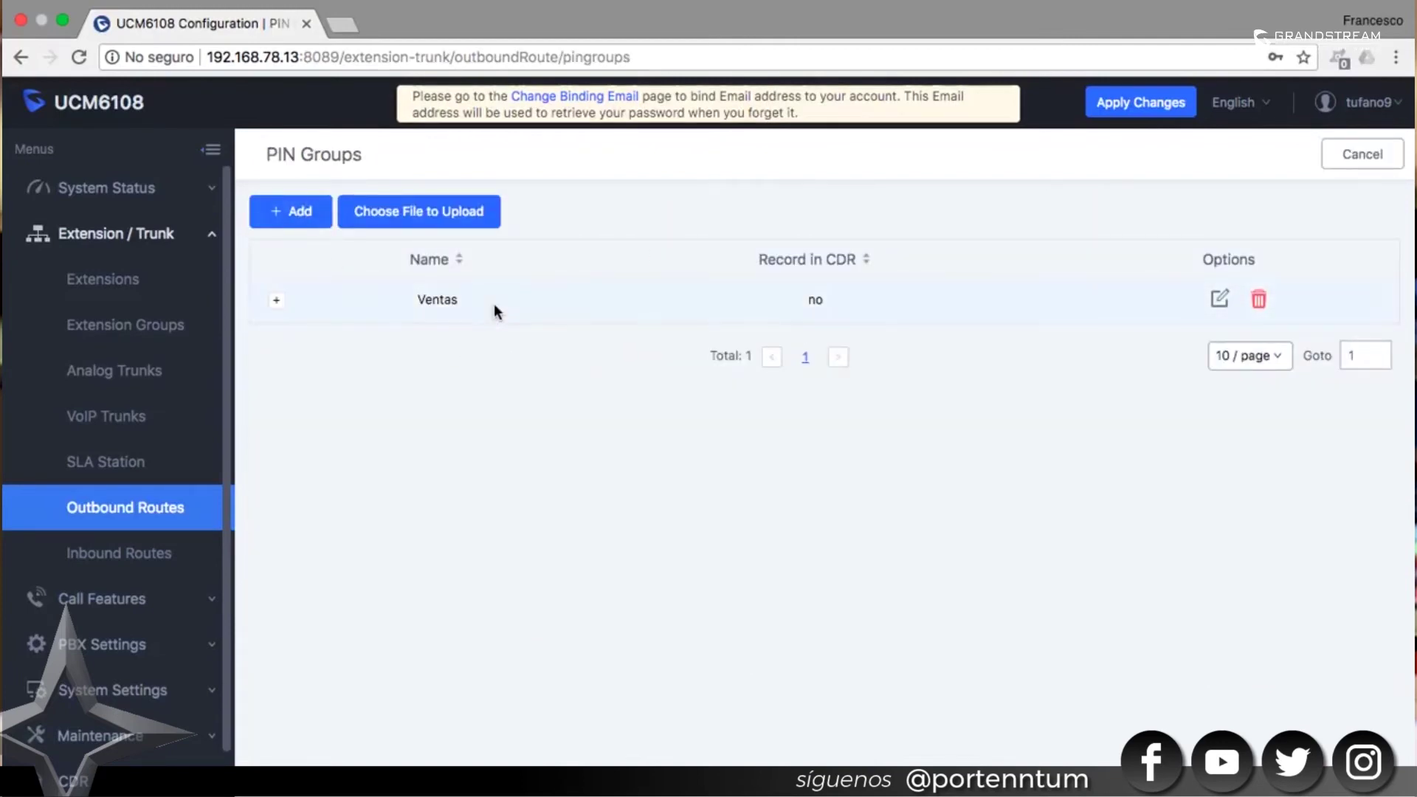
left_click(1218, 298)
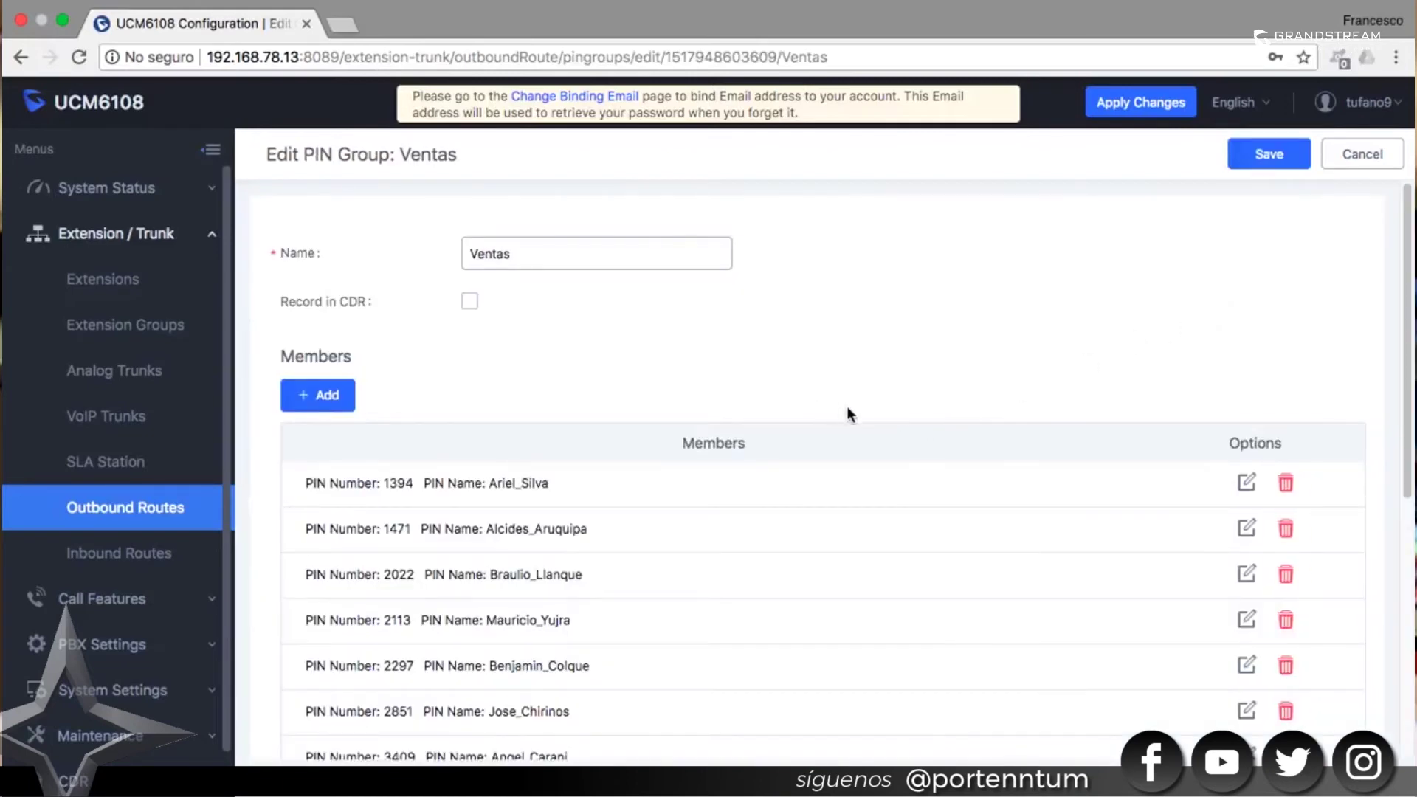
scroll(850, 410, "down", 2)
left_click(351, 403)
left_click(544, 382)
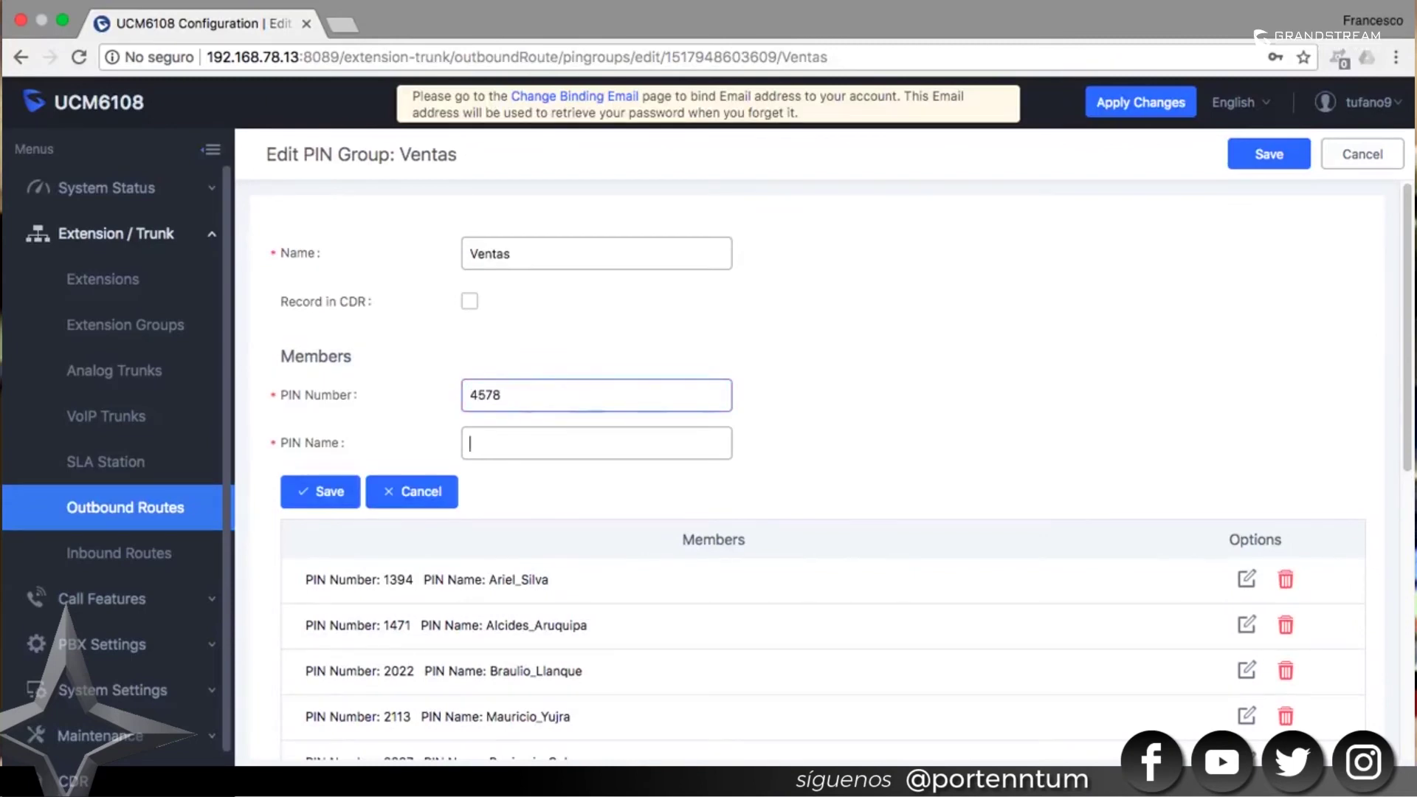
type("Jose")
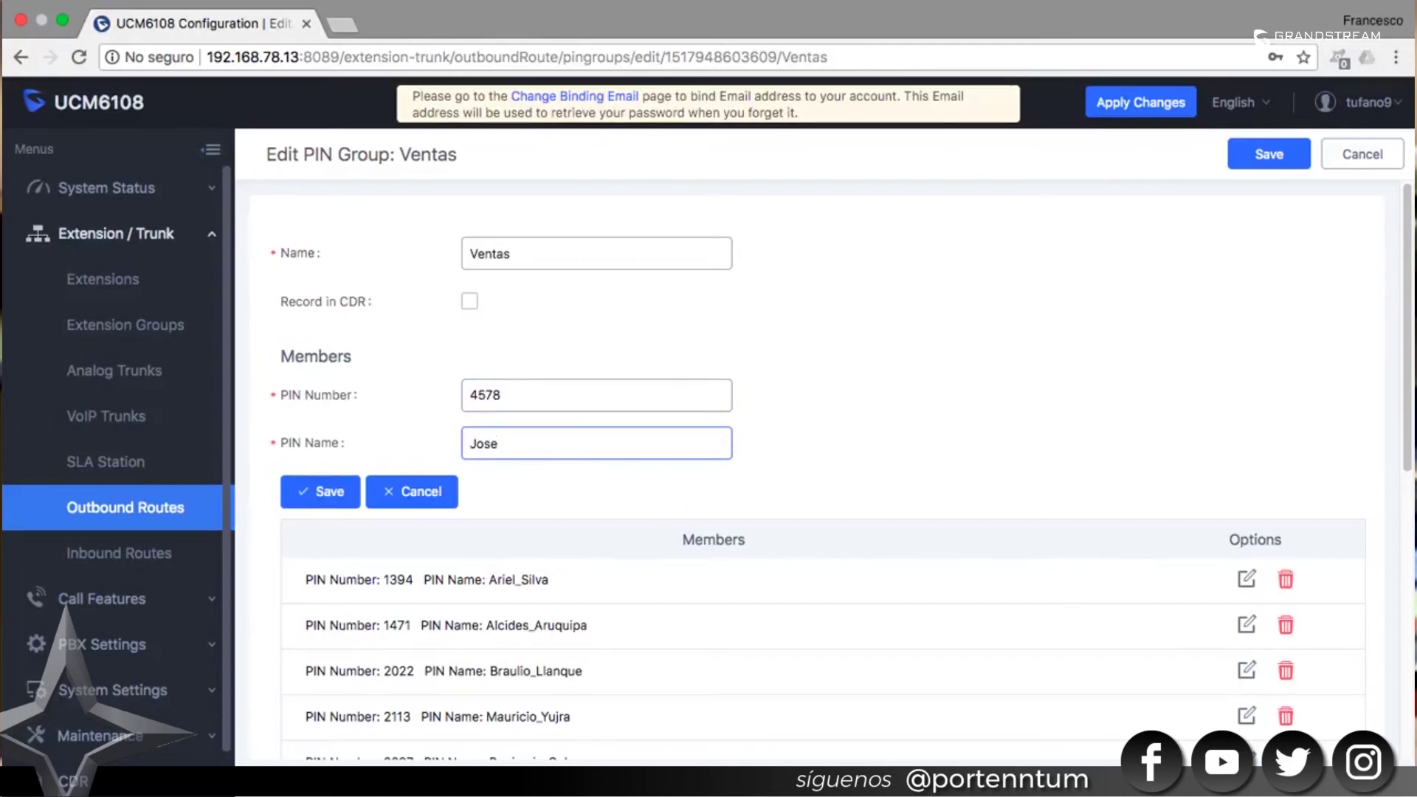
left_click(307, 491)
Step: Check the Ventas member list for the added entry and save the PIN group
scroll(851, 481, "down", 8)
scroll(856, 492, "down", 1)
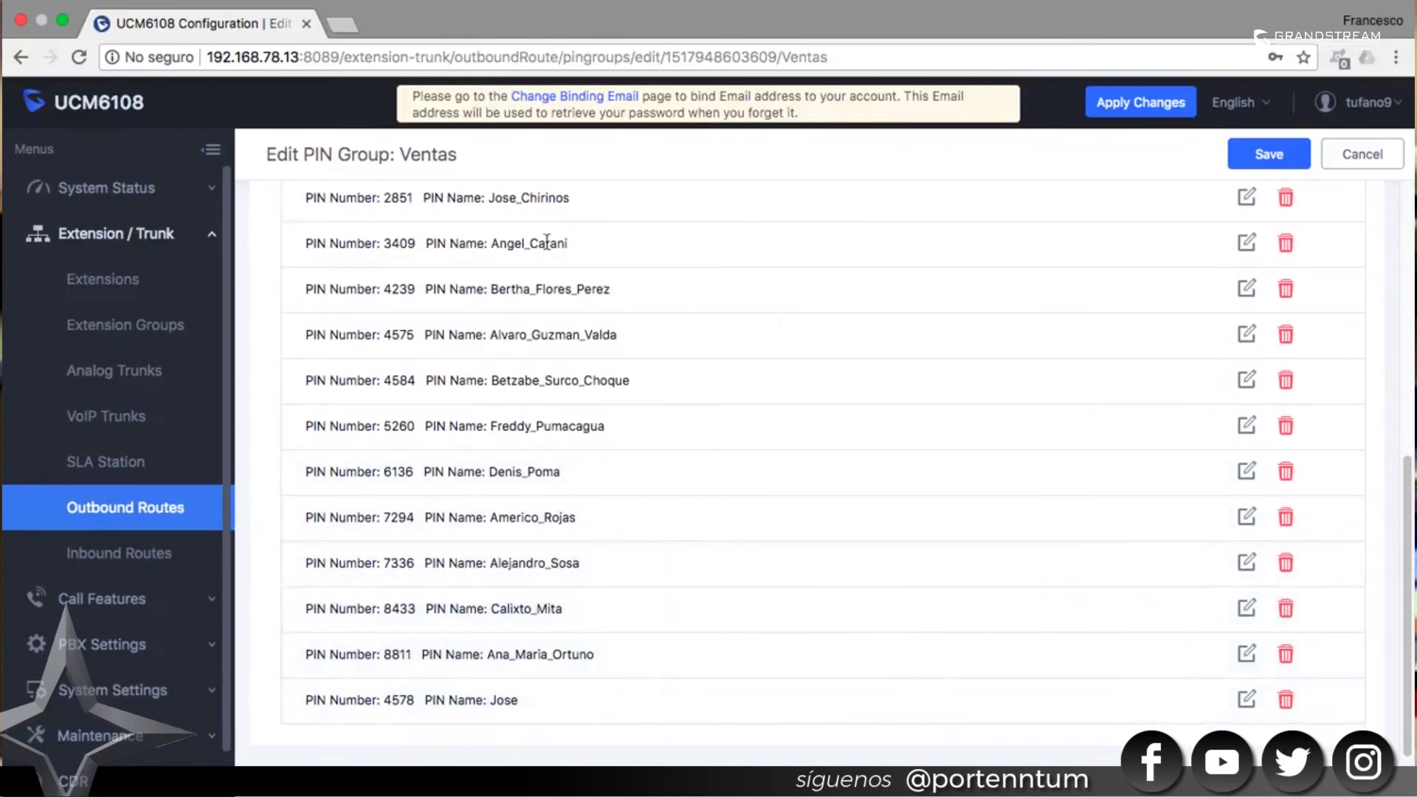
scroll(830, 199, "up", 10)
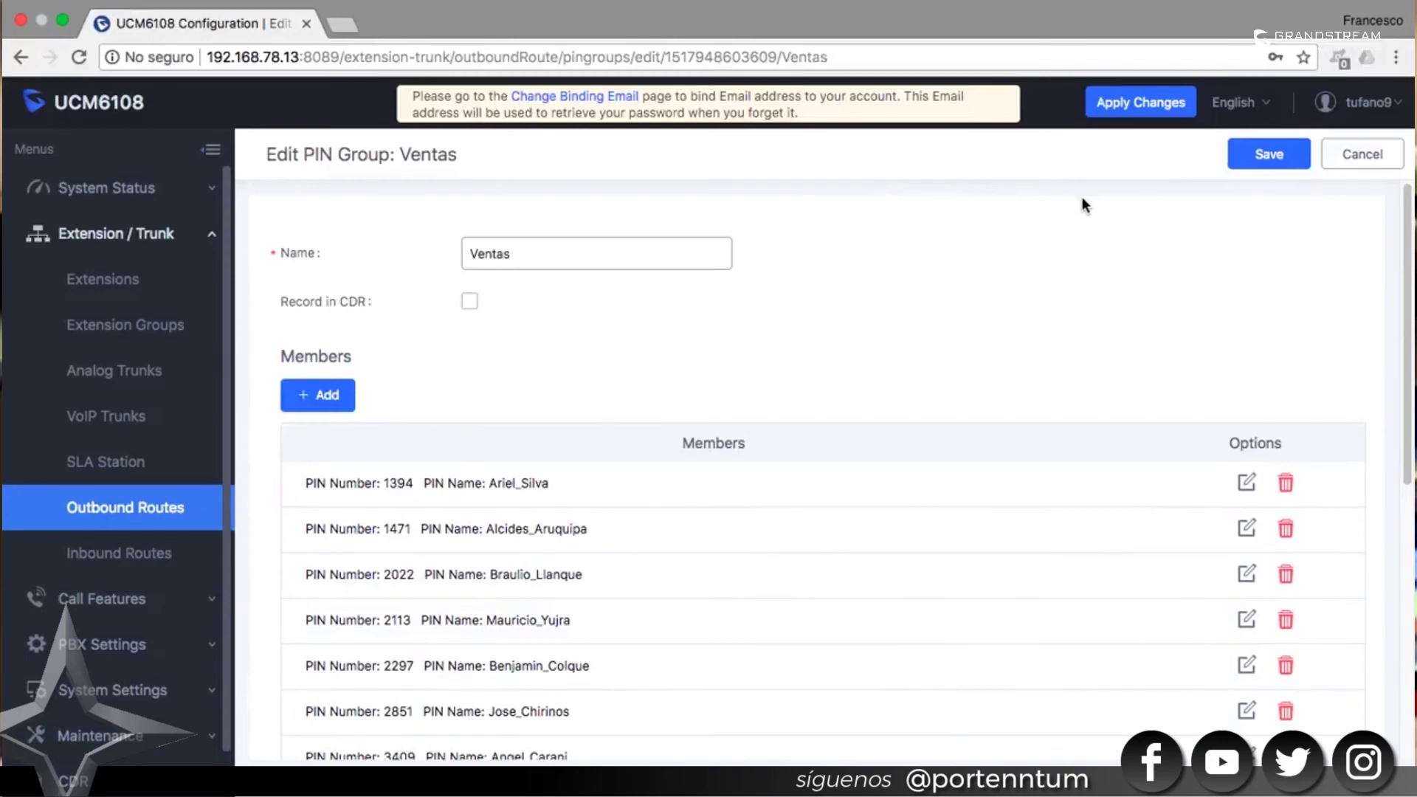
left_click(1266, 156)
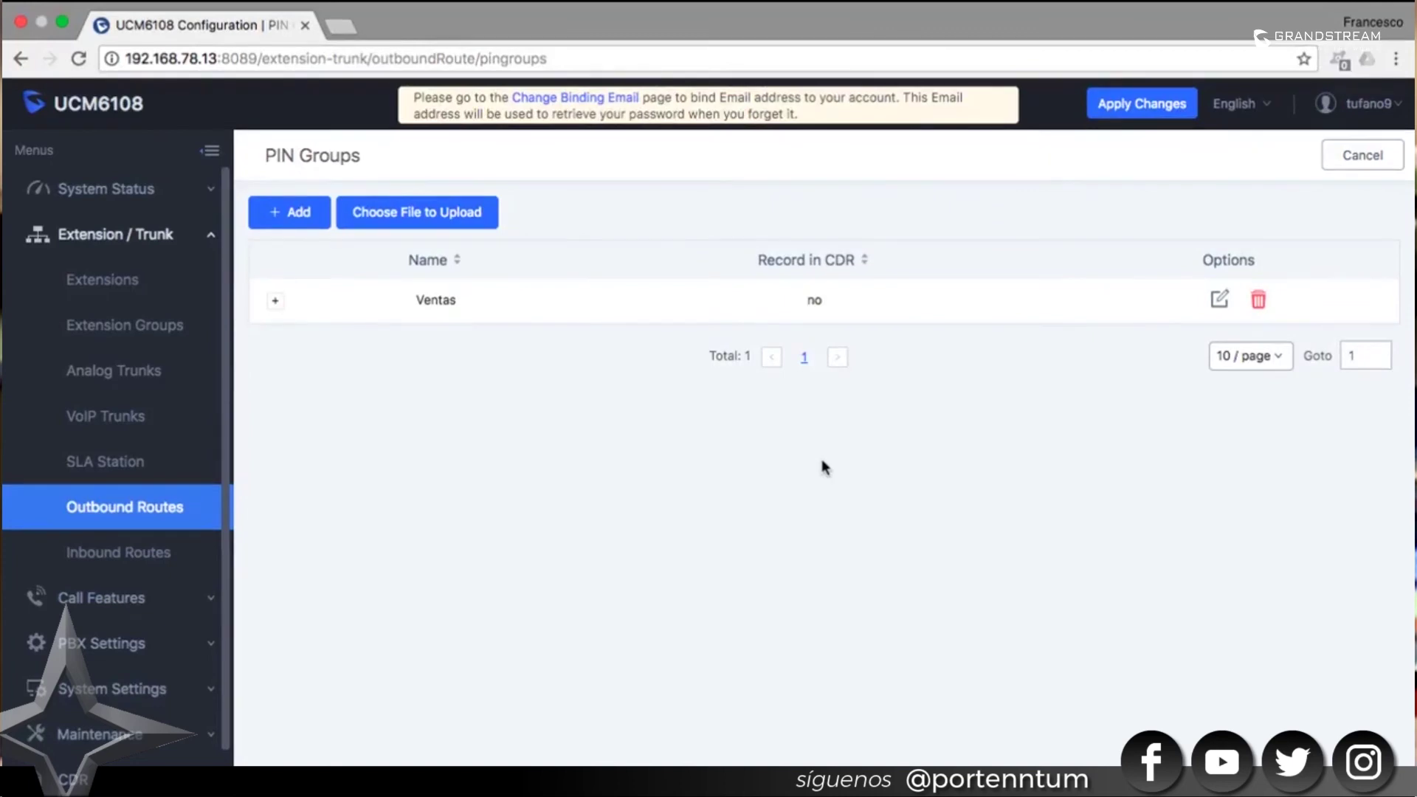
Step: Create a new office time in the system's time settings with hours from 08:00 to 16:00
left_click(112, 689)
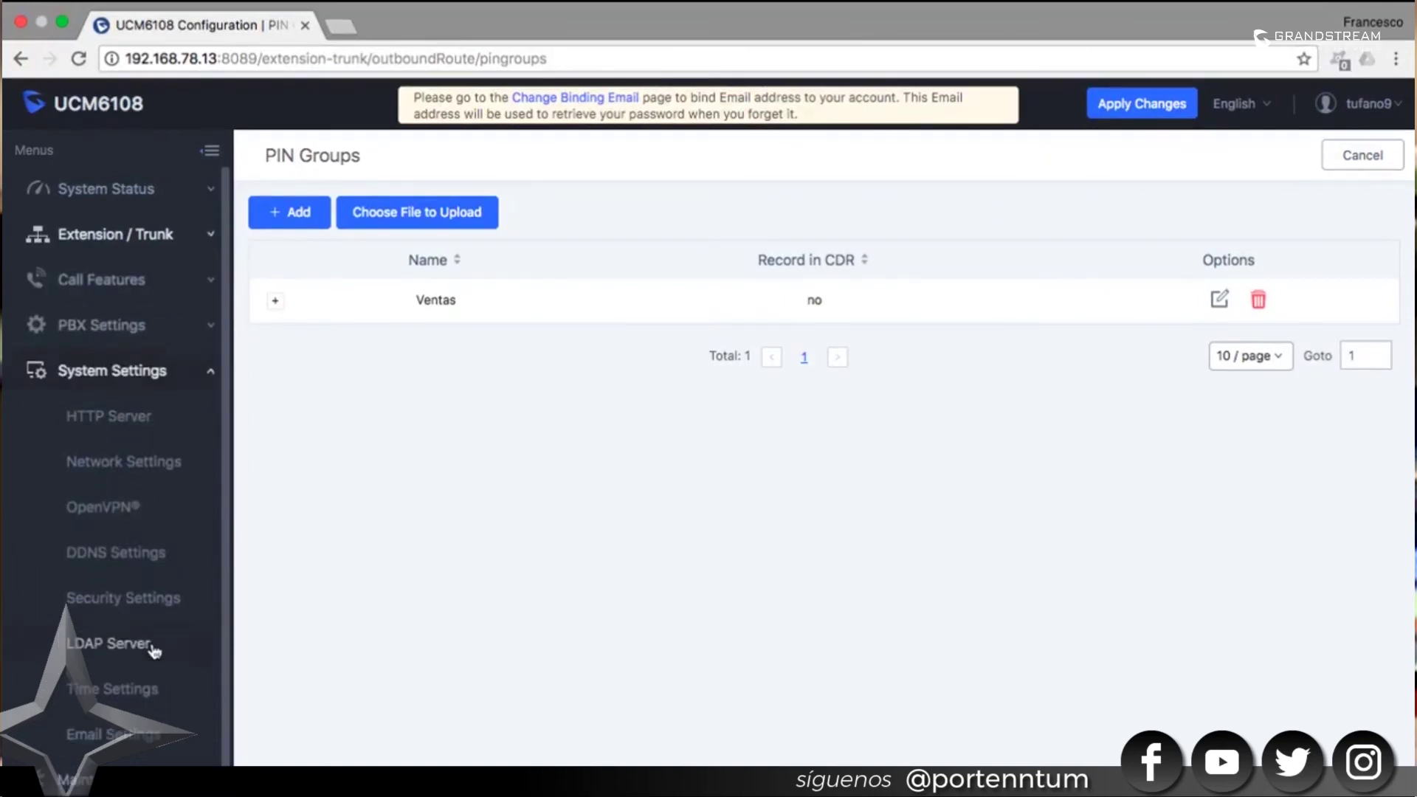
left_click(137, 683)
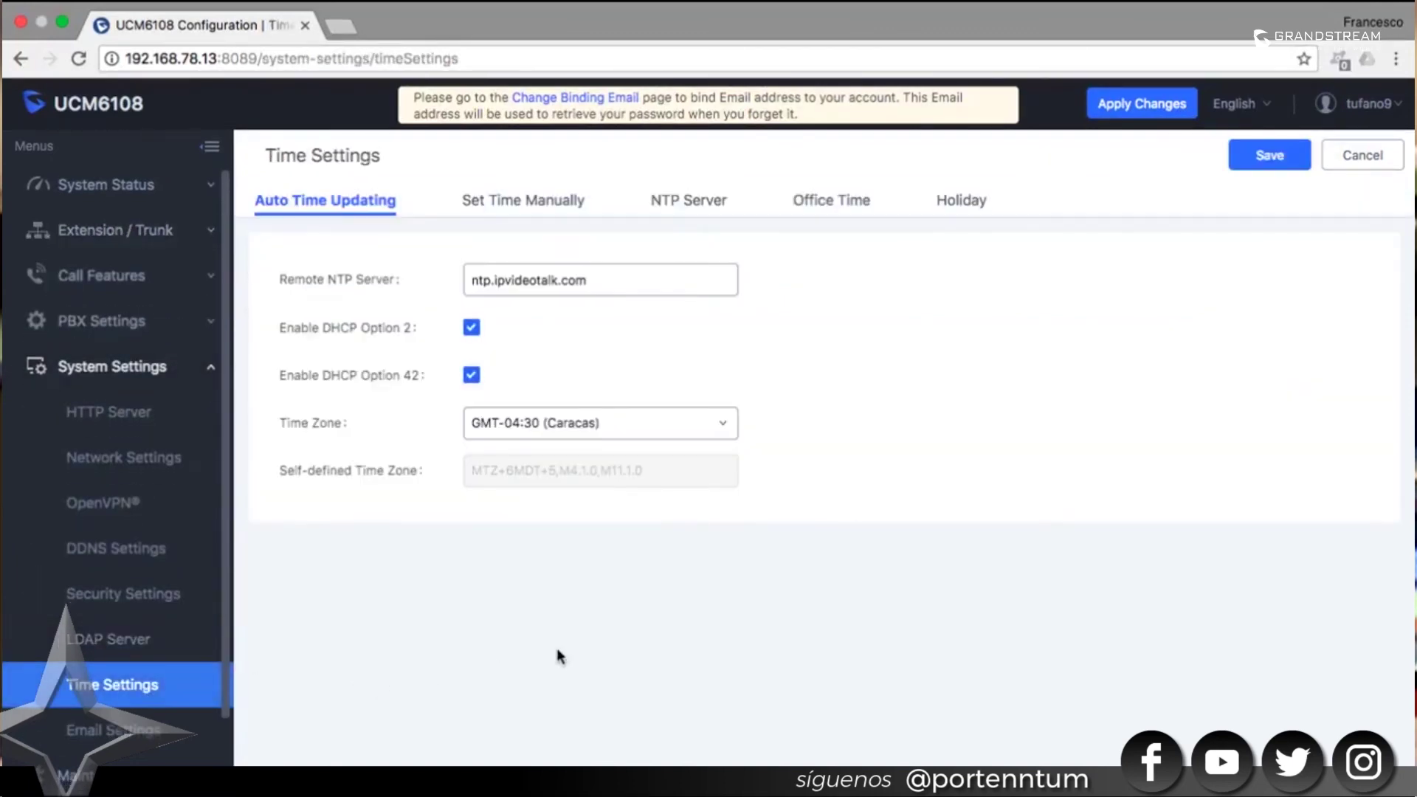
left_click(848, 213)
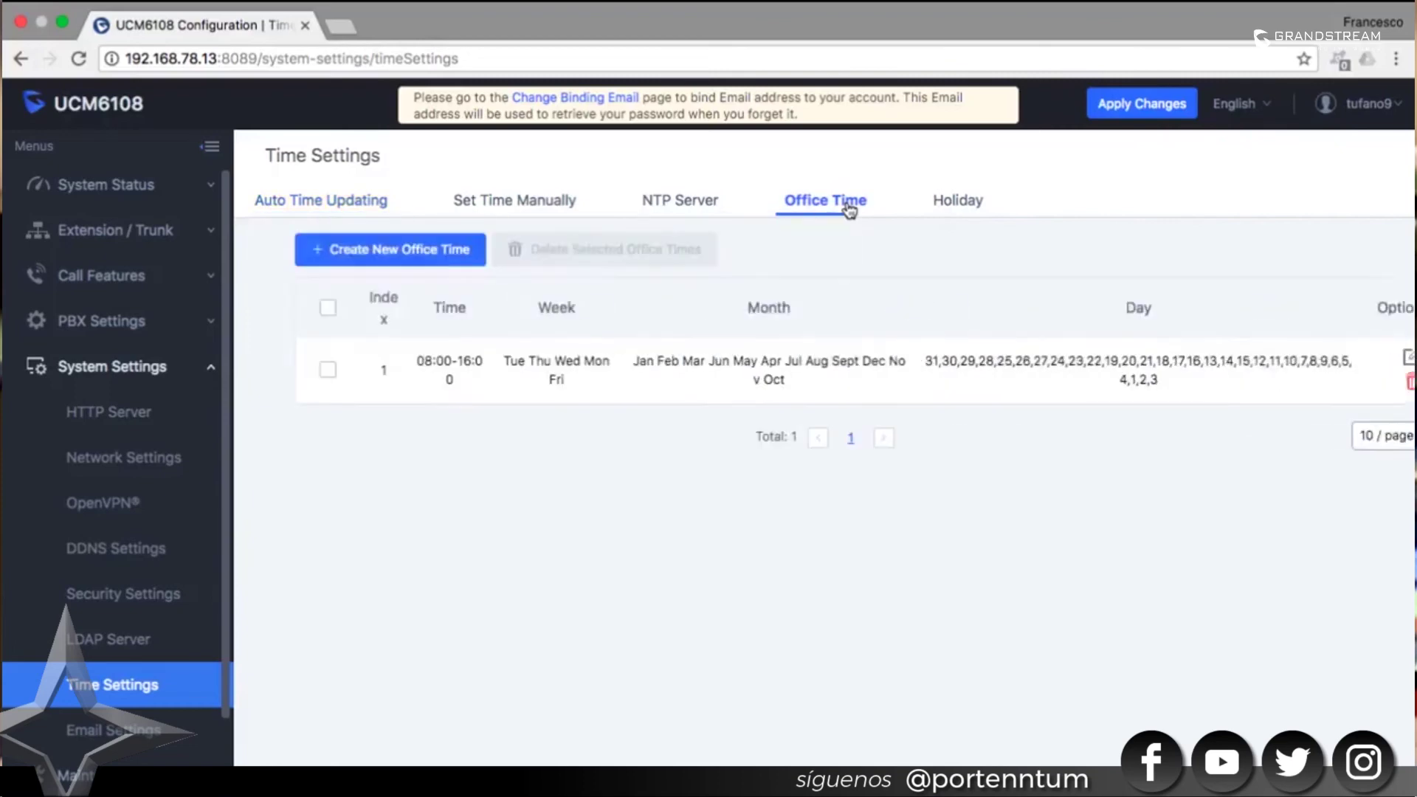
left_click(377, 260)
left_click(538, 275)
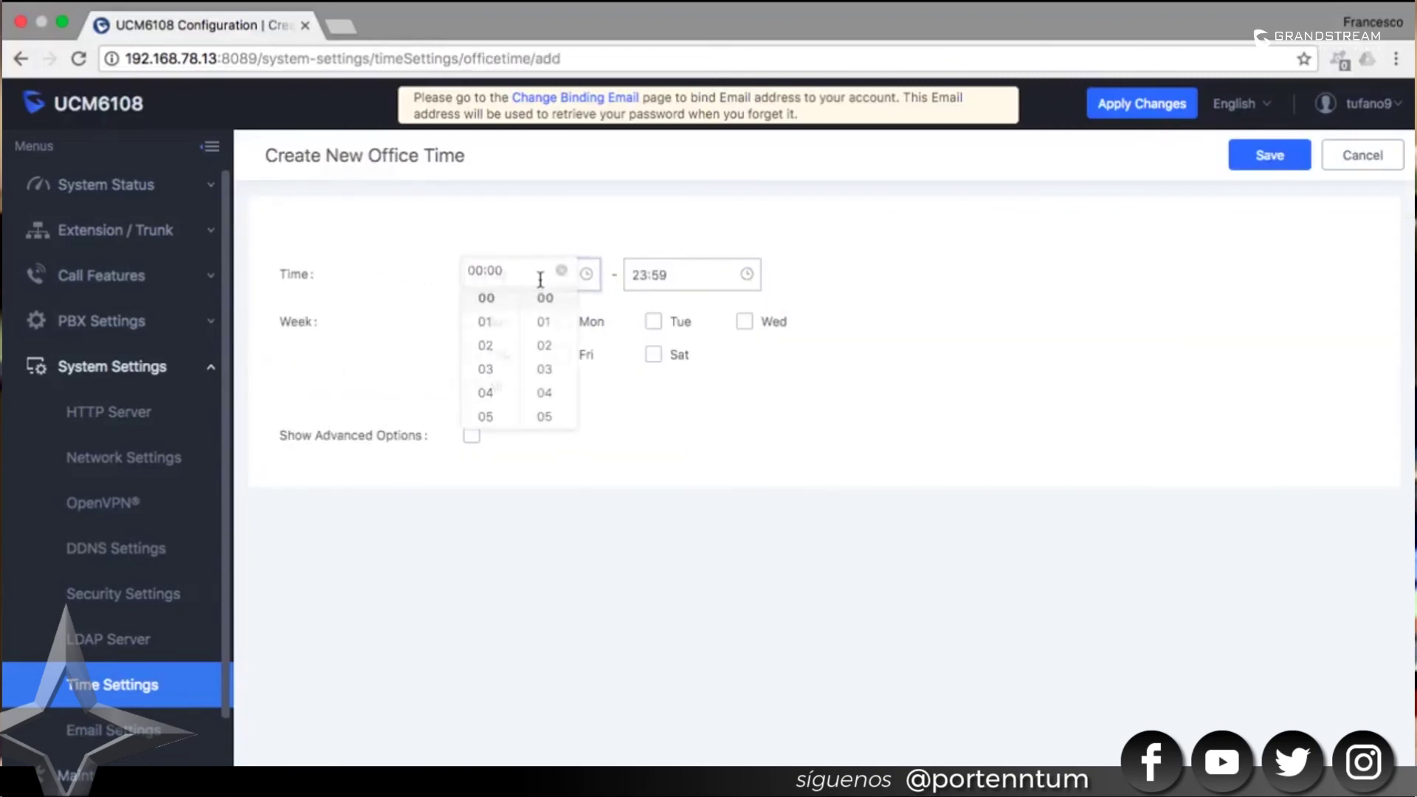
scroll(485, 399, "down", 2)
left_click(488, 422)
left_click(668, 277)
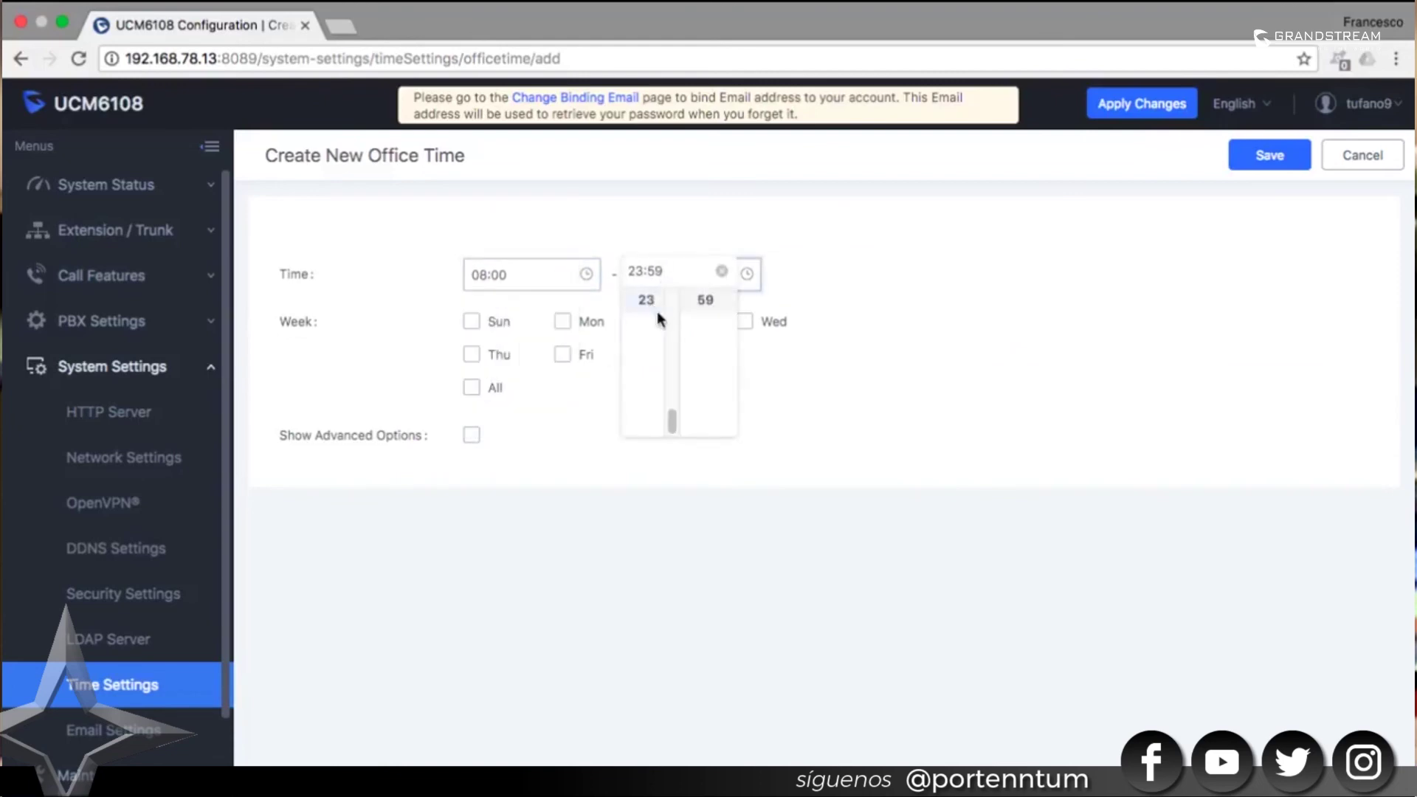
scroll(649, 326, "up", 10)
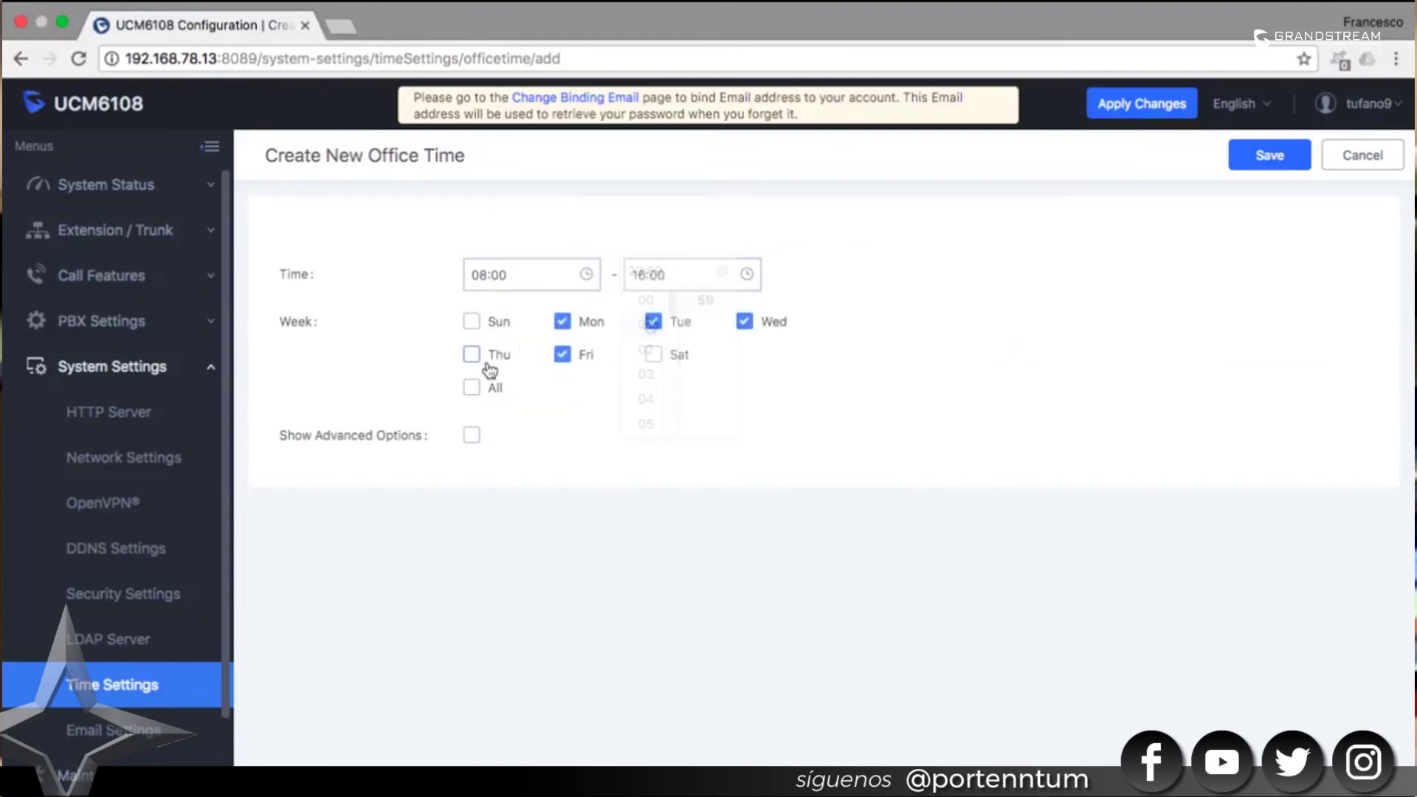
Step: Apply the office time to Monday through Friday without advanced options, and save it
left_click(489, 366)
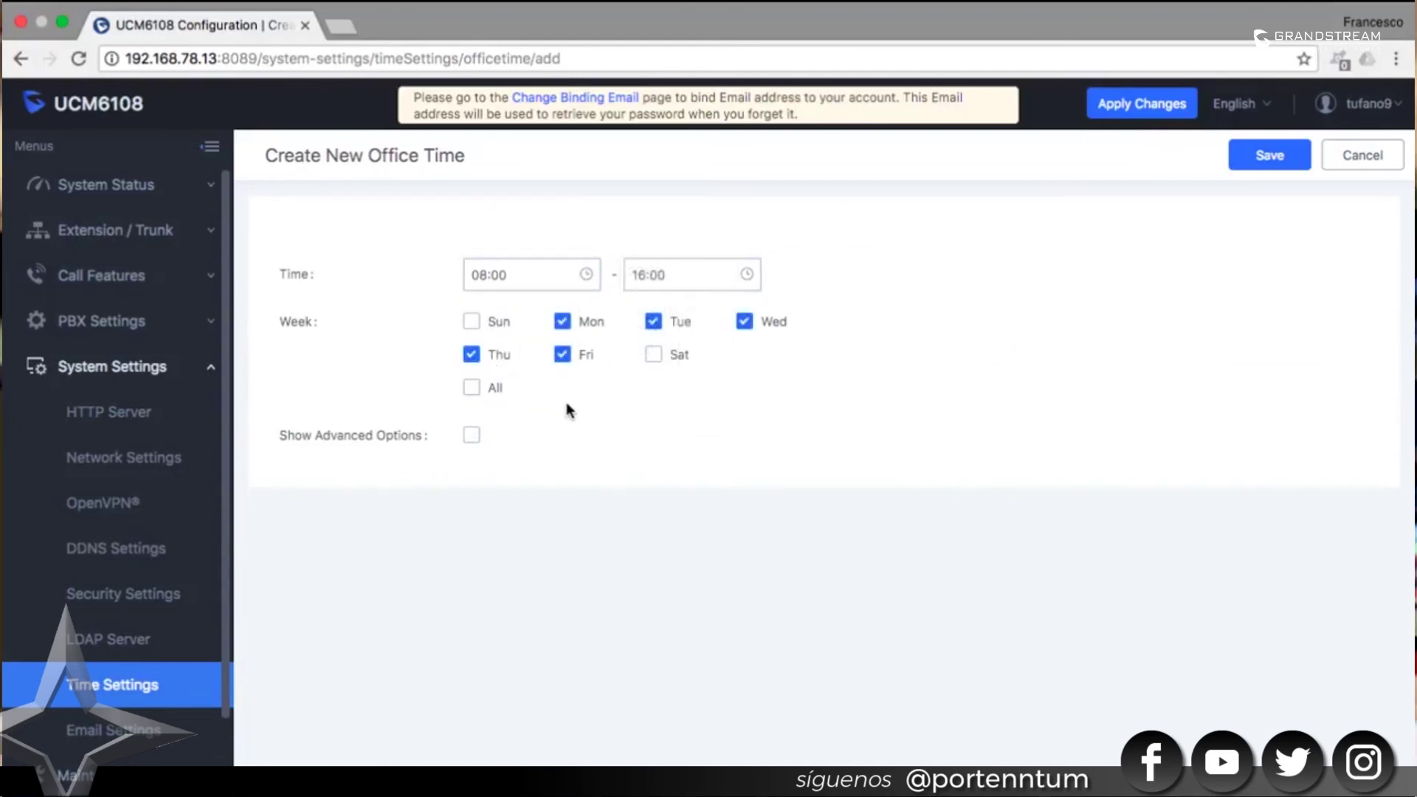
left_click(471, 436)
left_click(467, 434)
left_click(1266, 157)
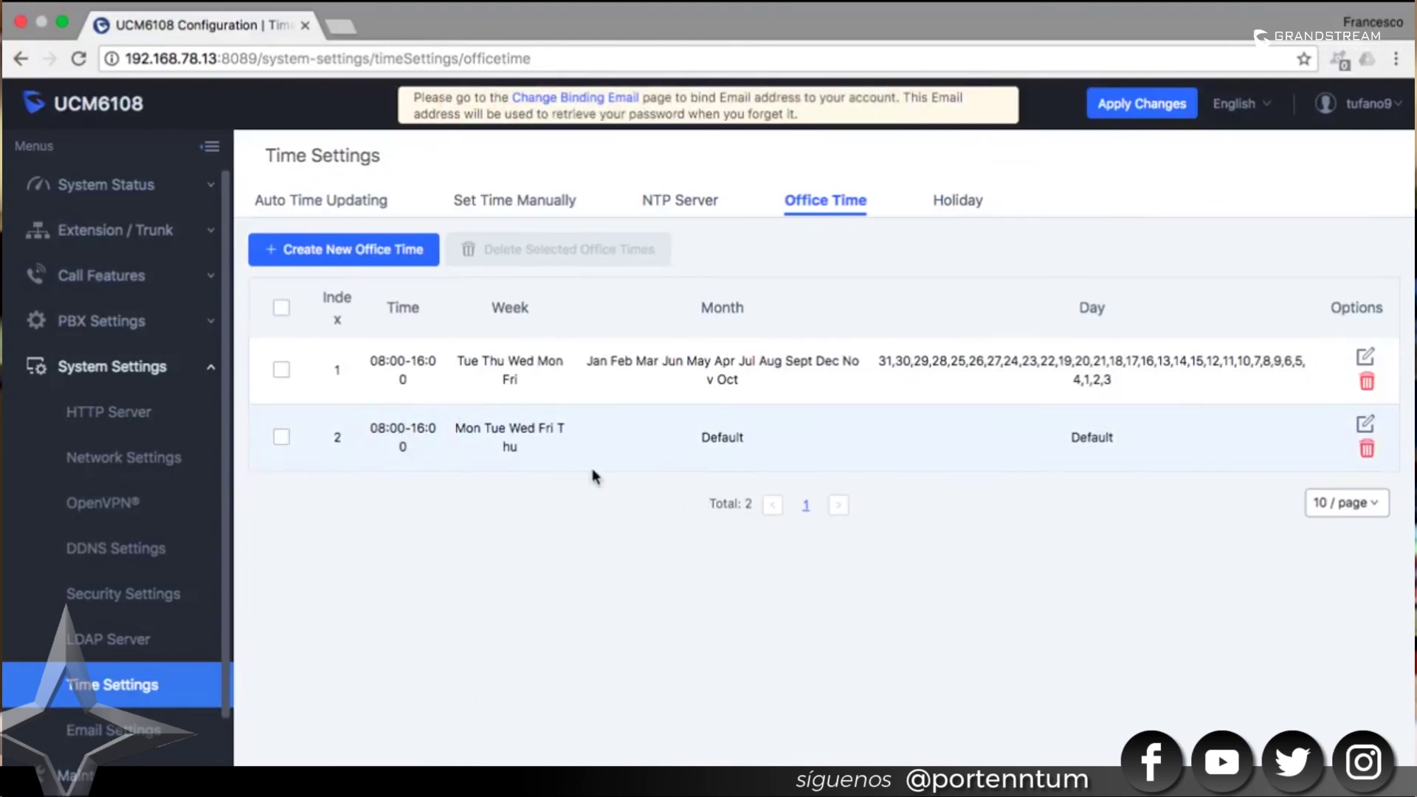
Step: Create a new holiday in the time settings, named Navidad with the memo Feliz Navidad
left_click(963, 202)
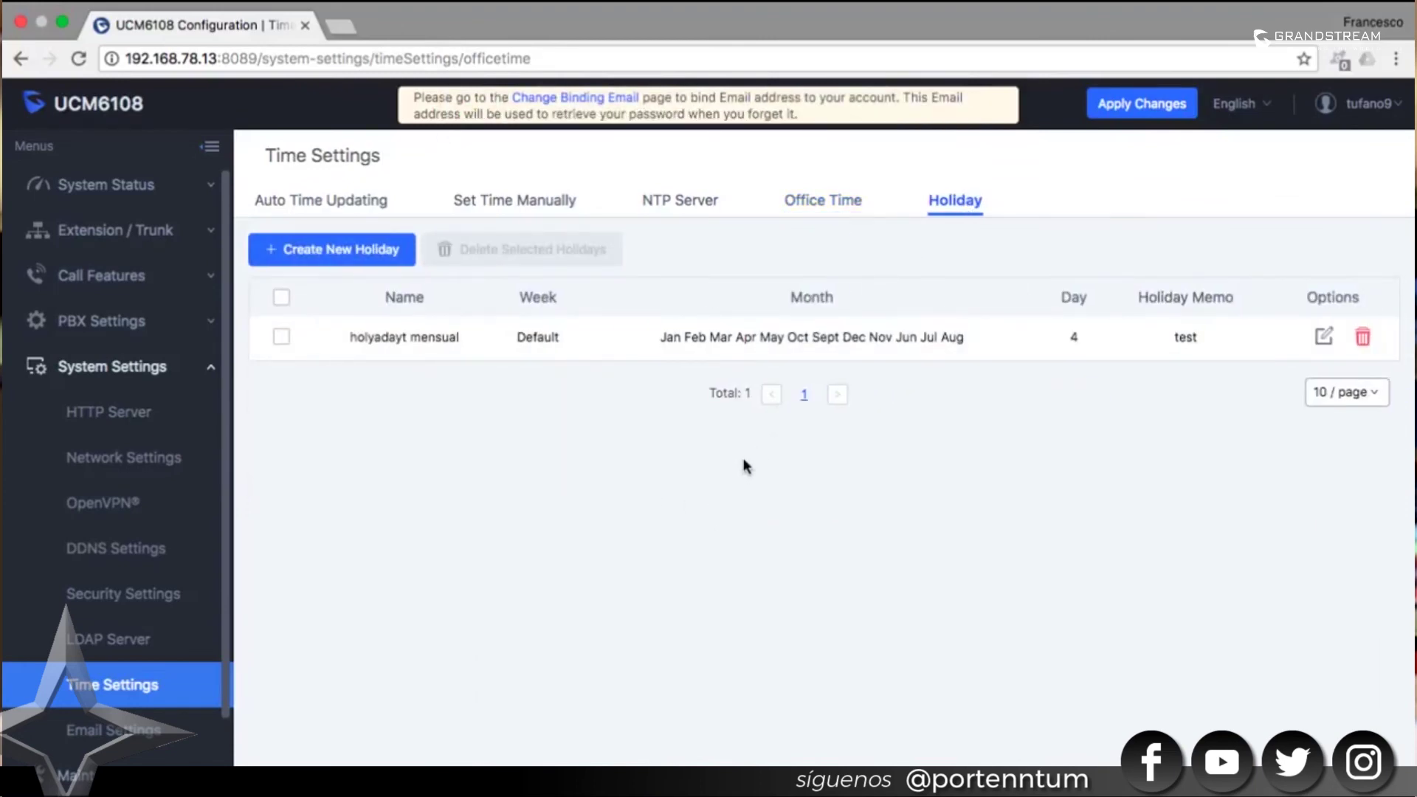
left_click(367, 251)
type("Navidad")
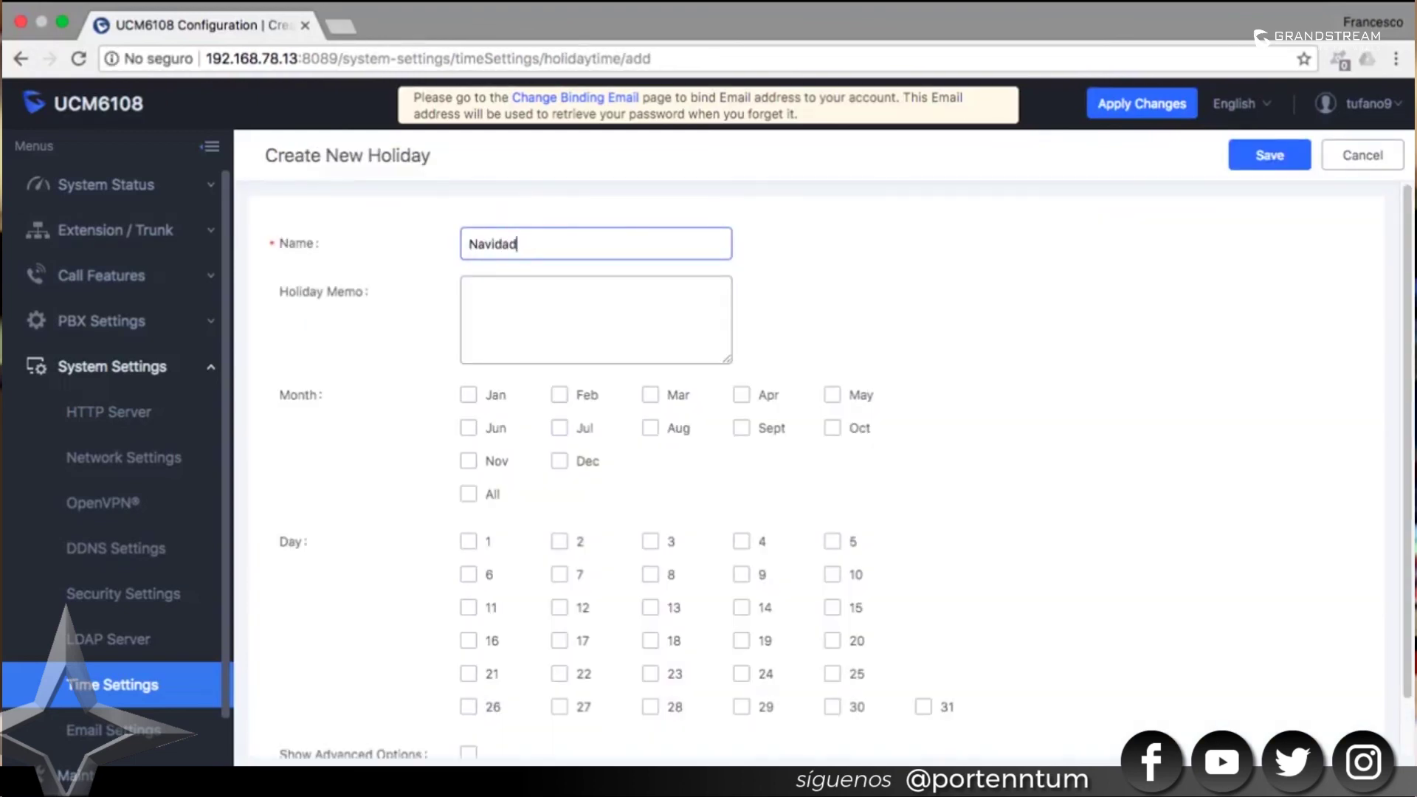
left_click(705, 300)
type("Feliz Navidad")
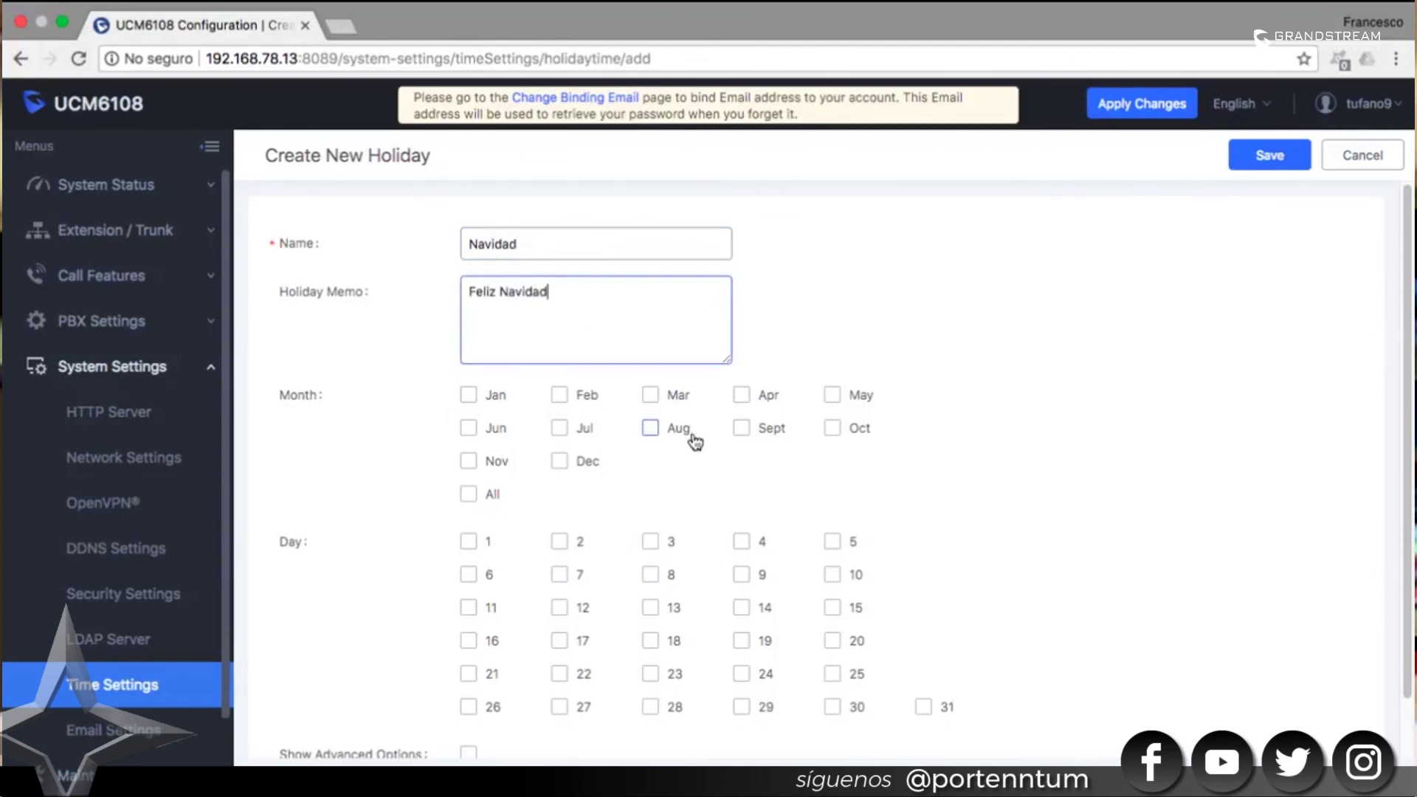
Step: Rename the holiday Dias navideños with memo Feliz Navidad y Año Nuevo, select December 24, 25 and 31 plus Sunday and Saturday, and save it
scroll(664, 443, "down", 2)
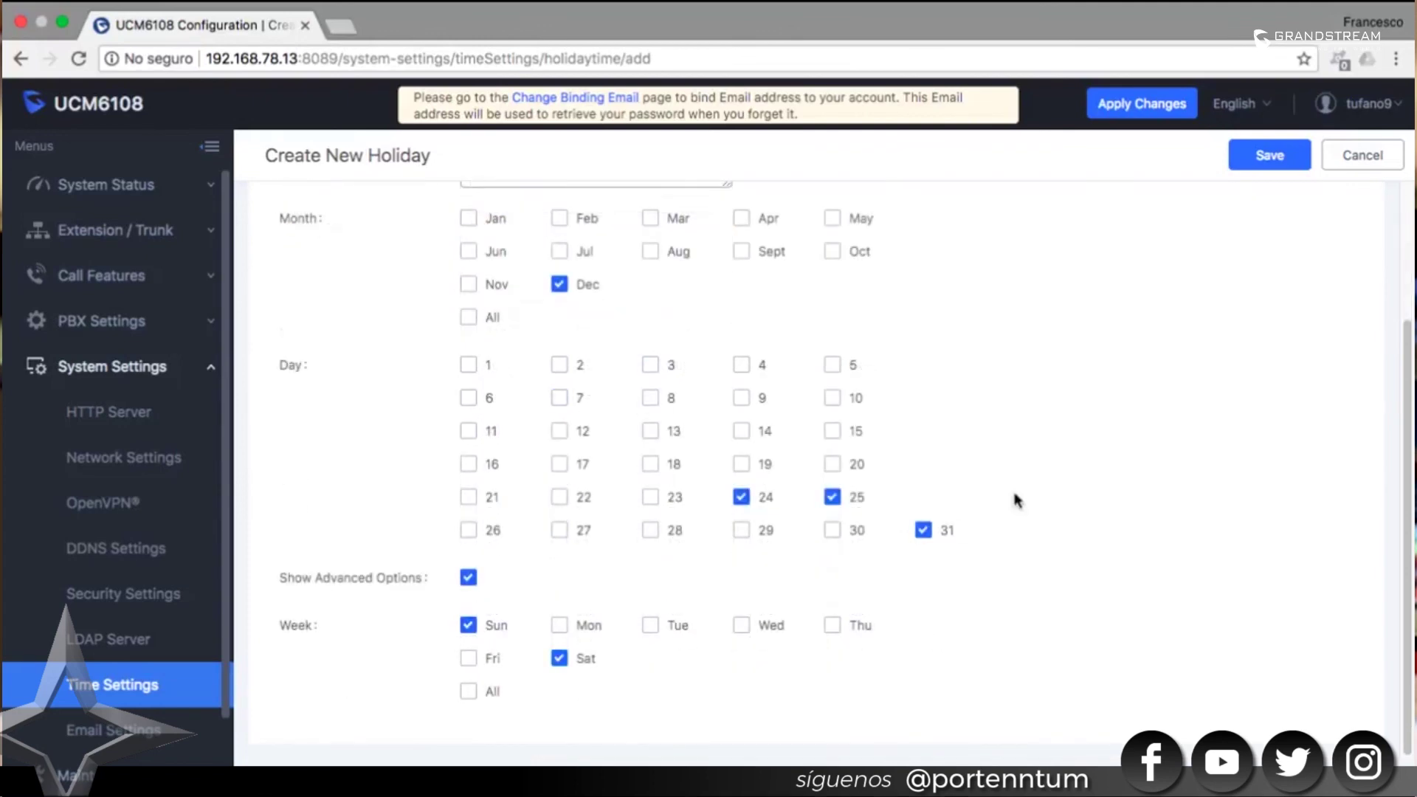
scroll(1070, 443, "up", 3)
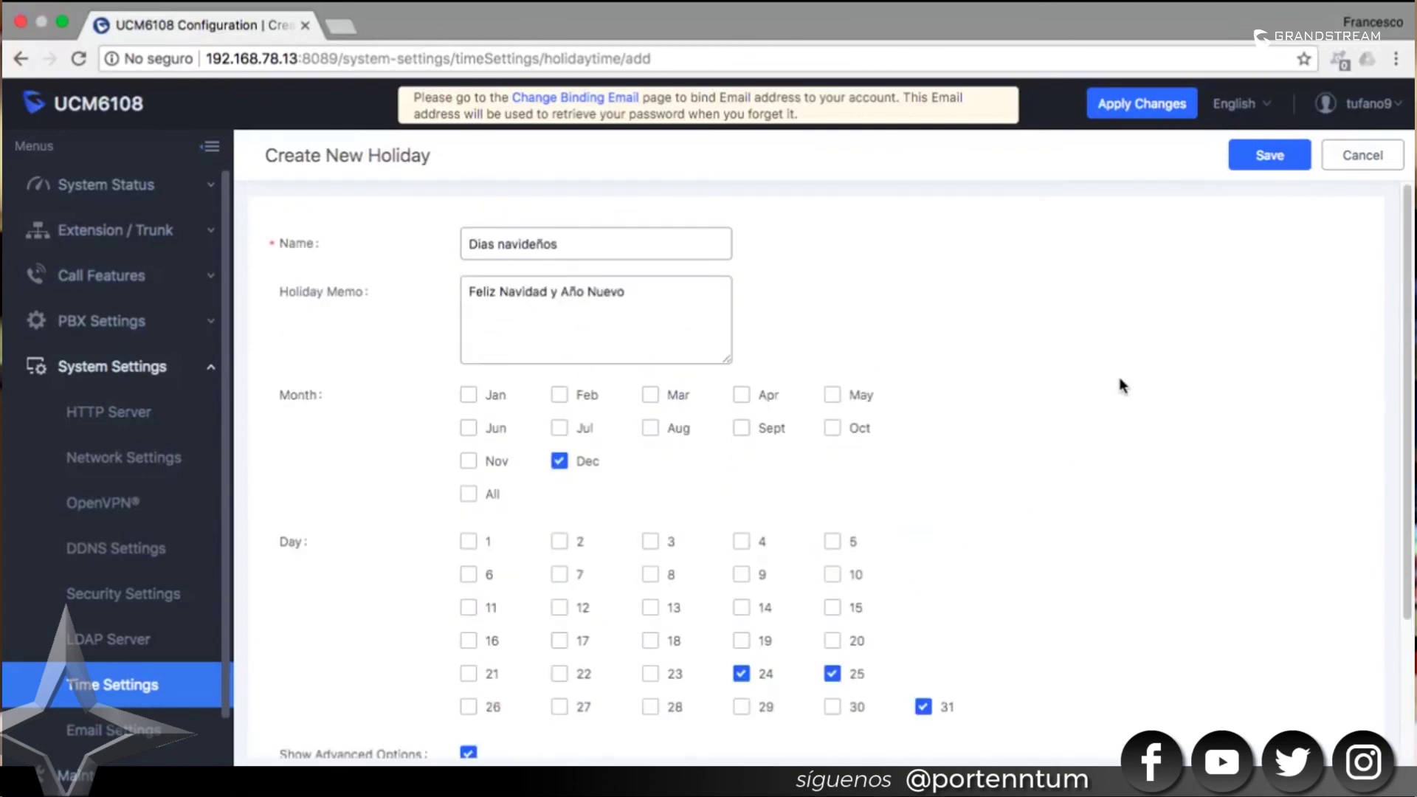
left_click(1267, 154)
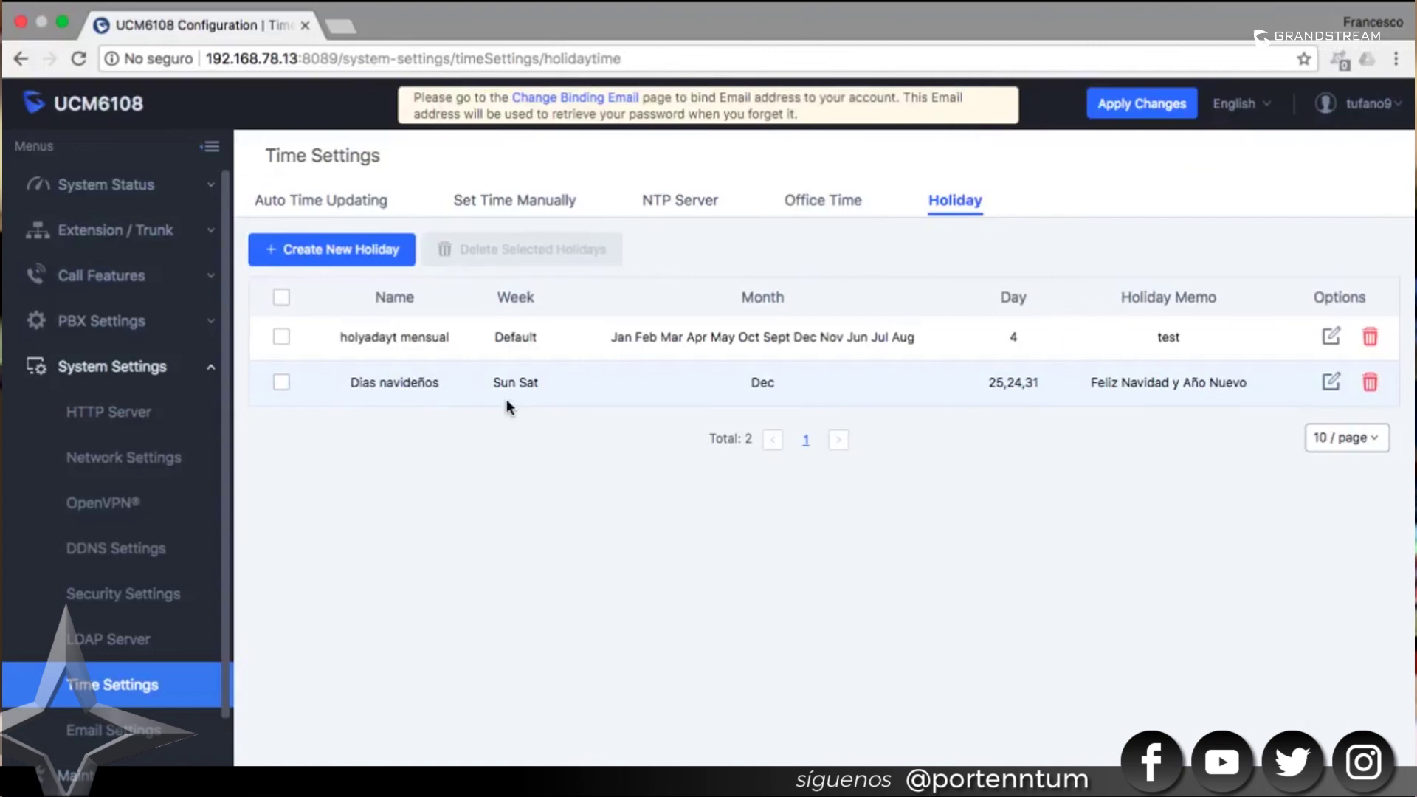
left_click(822, 200)
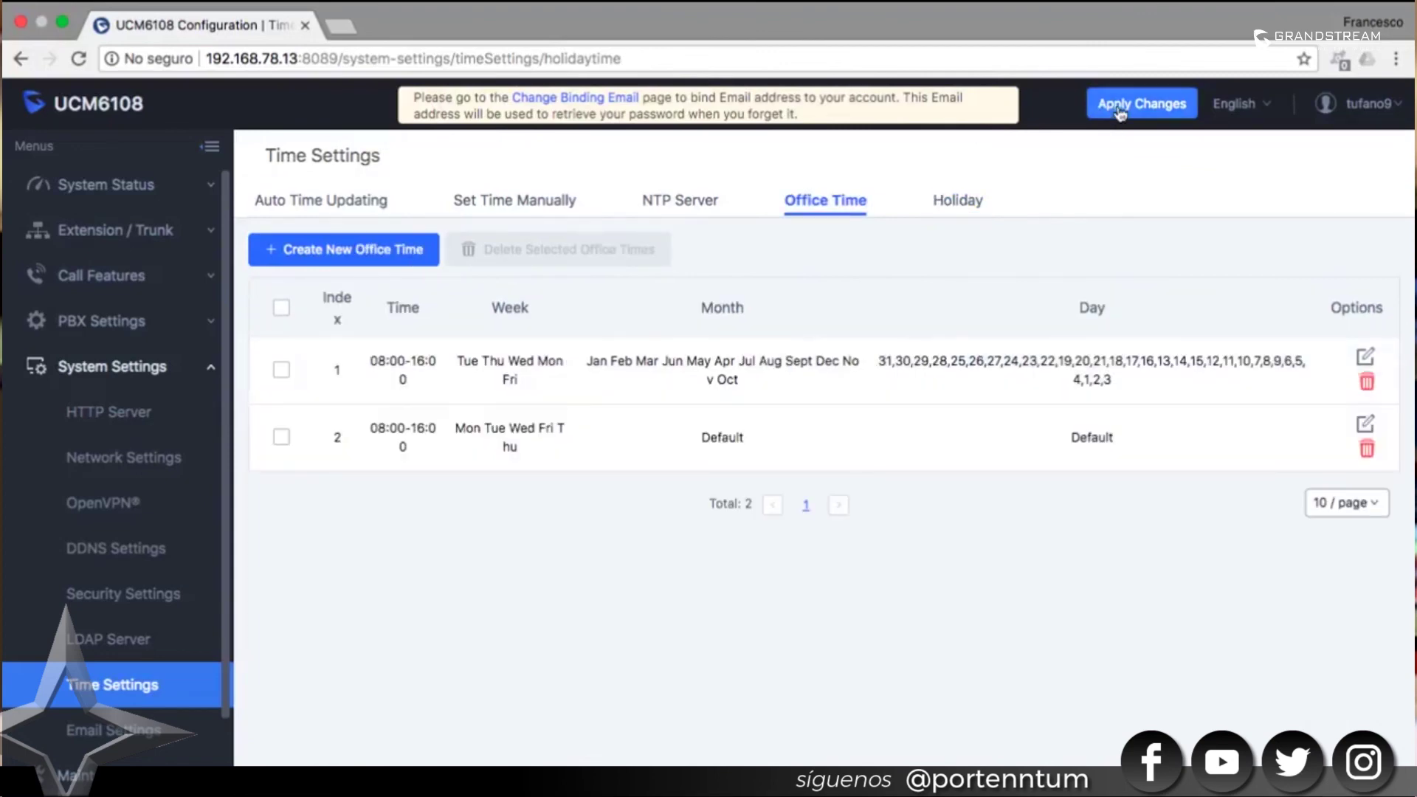